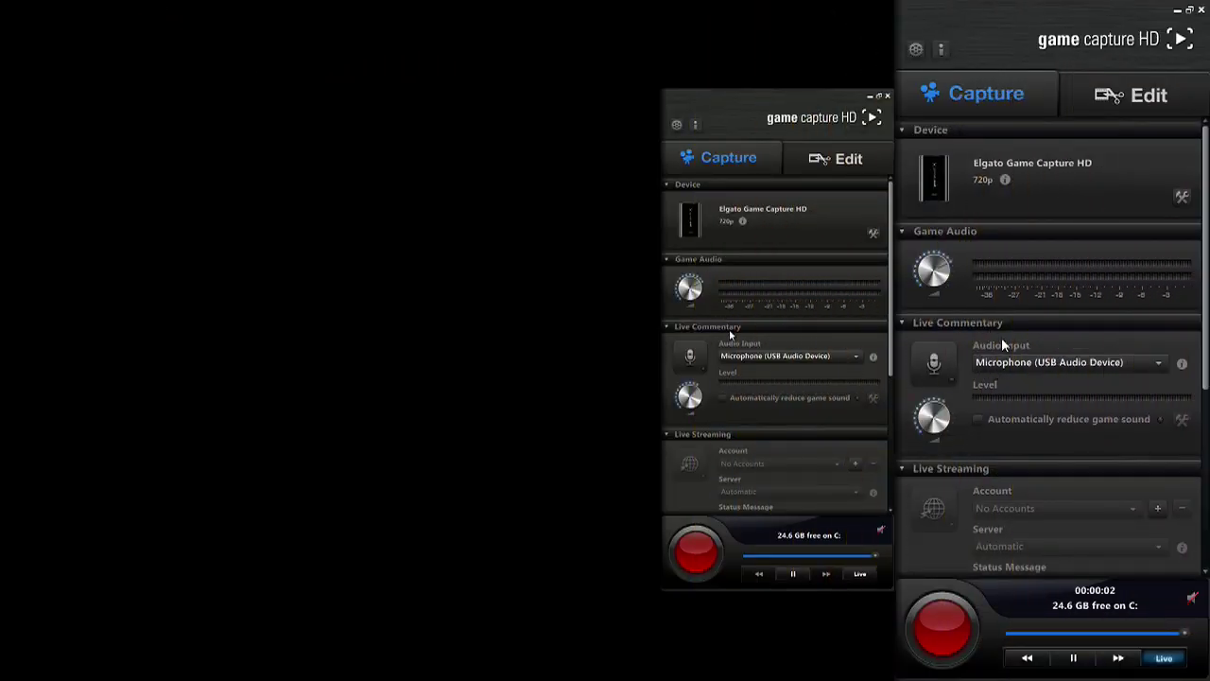
Open the capture device settings and close them again.
click(1183, 198)
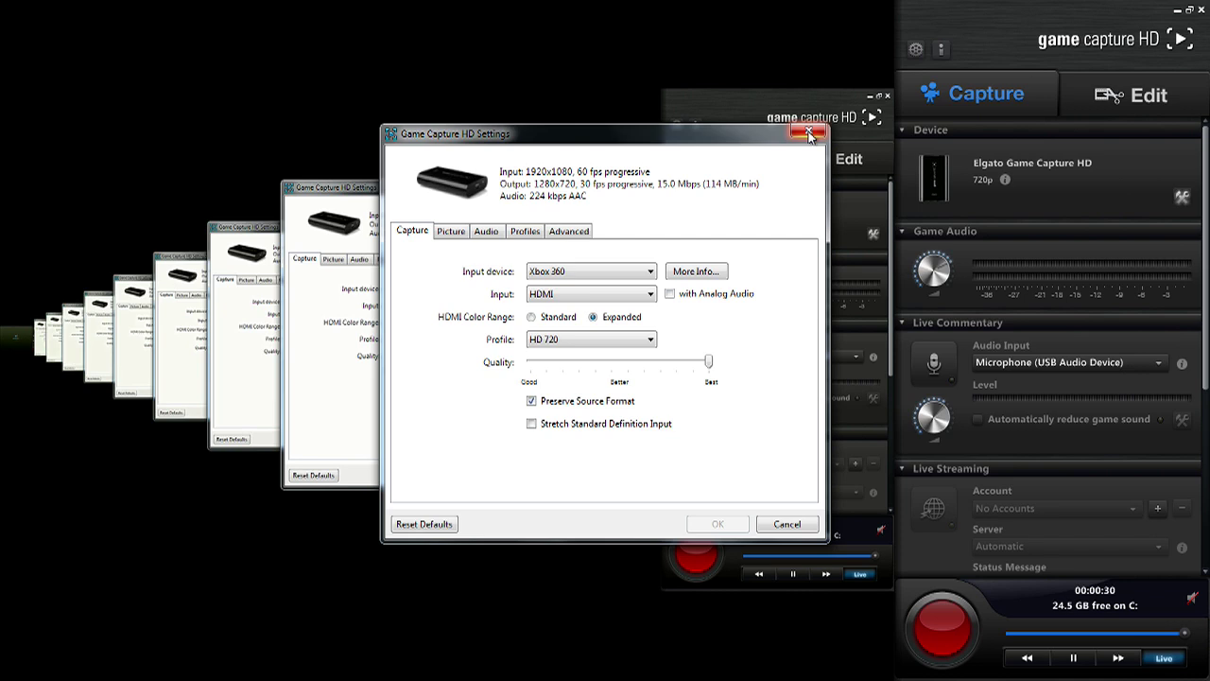
click(808, 133)
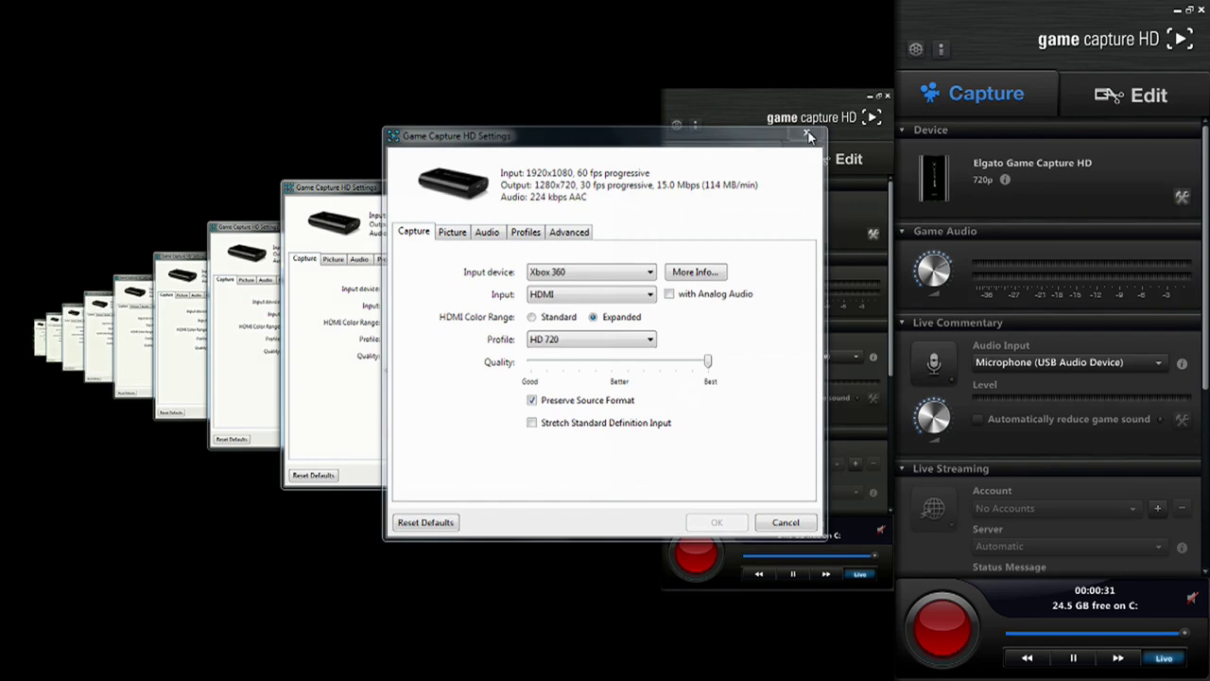
click(808, 135)
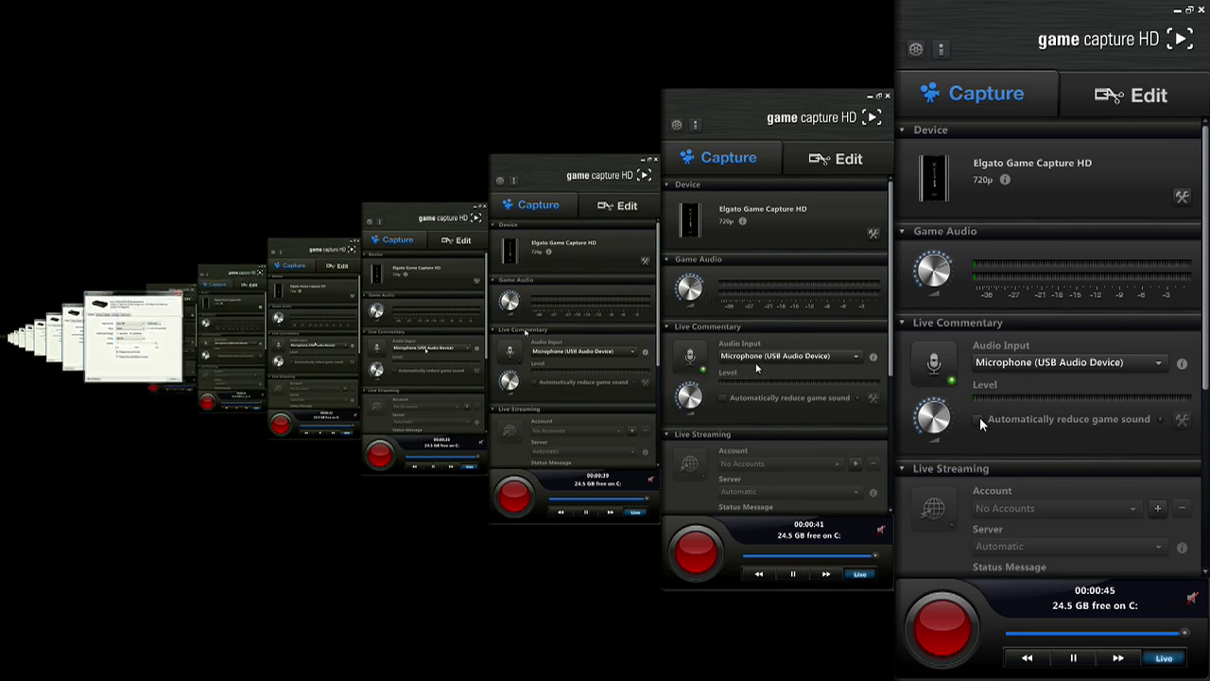
Set the Live Commentary Level knob to 7 dB.
mouse_move(980, 417)
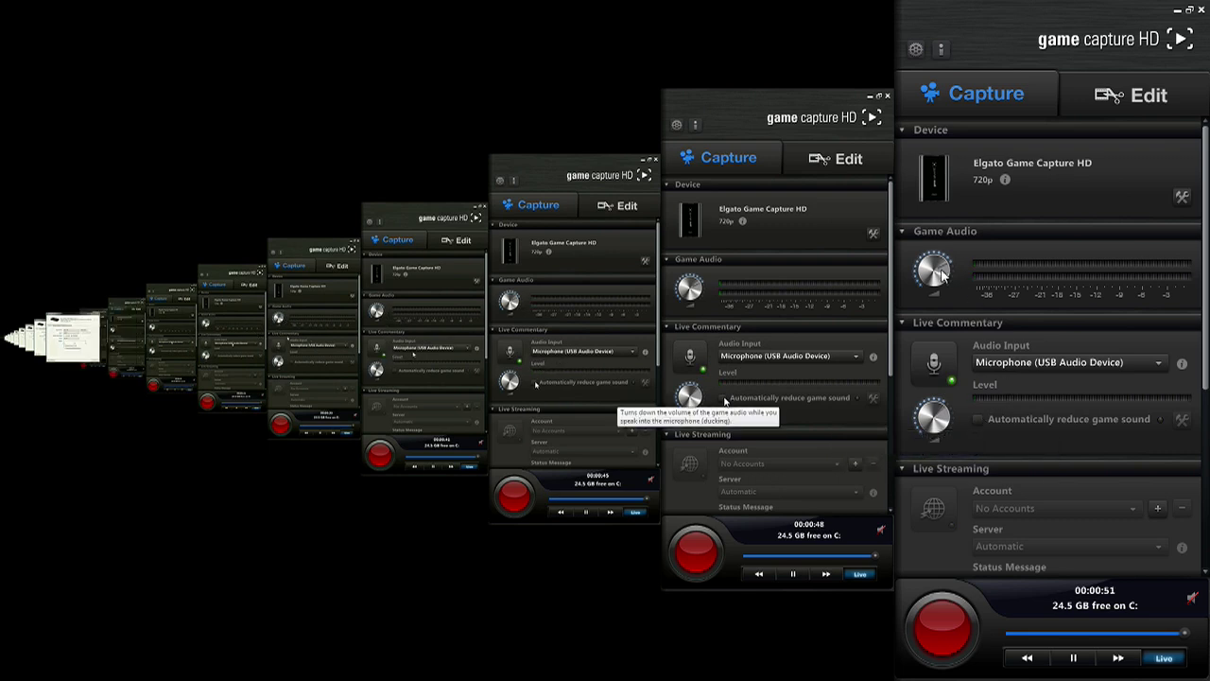
mouse_move(938, 276)
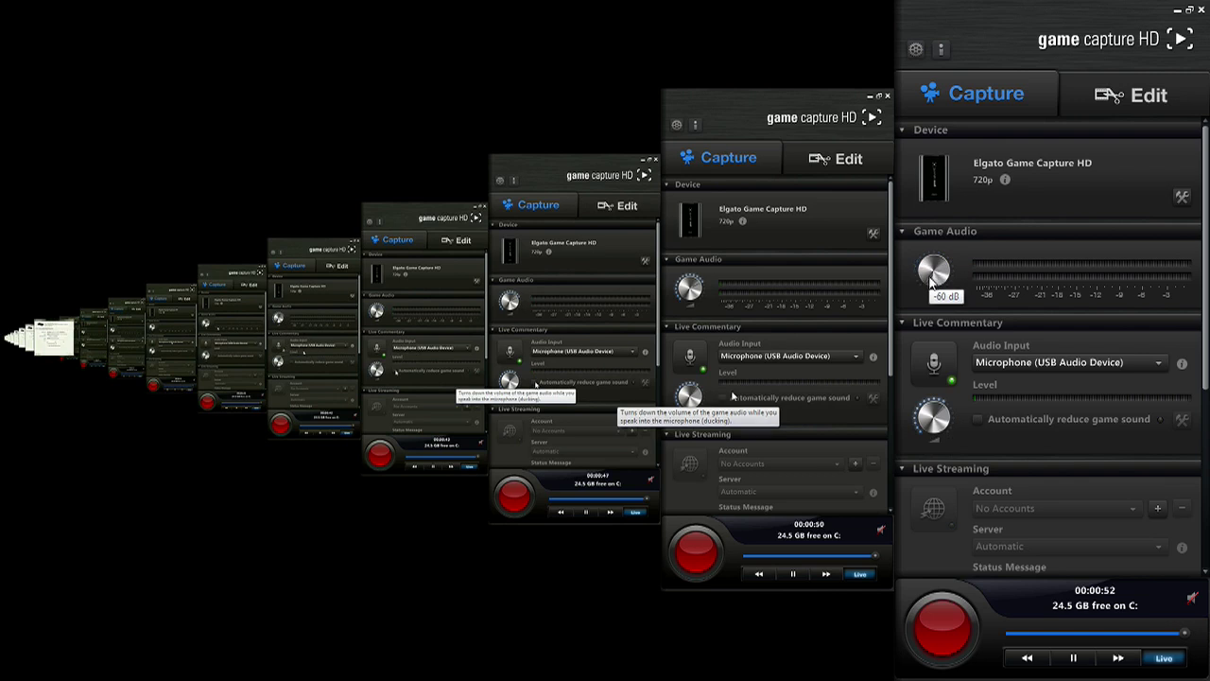
mouse_move(939, 414)
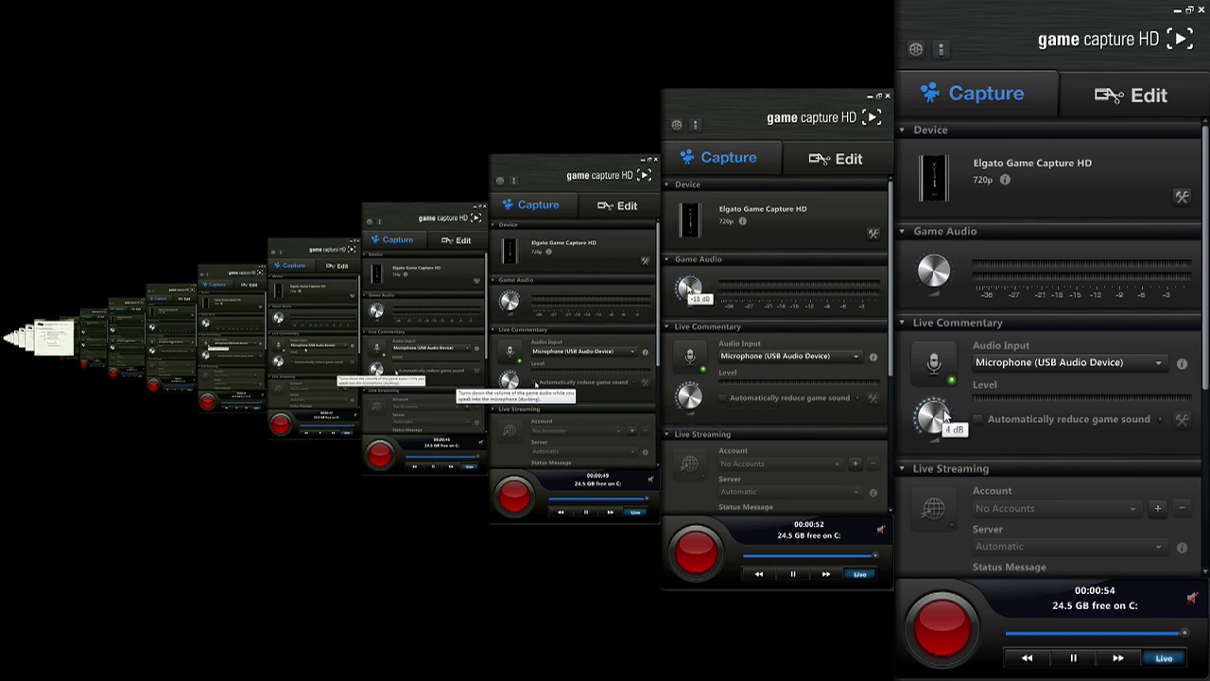
scroll(943, 416, up, 4)
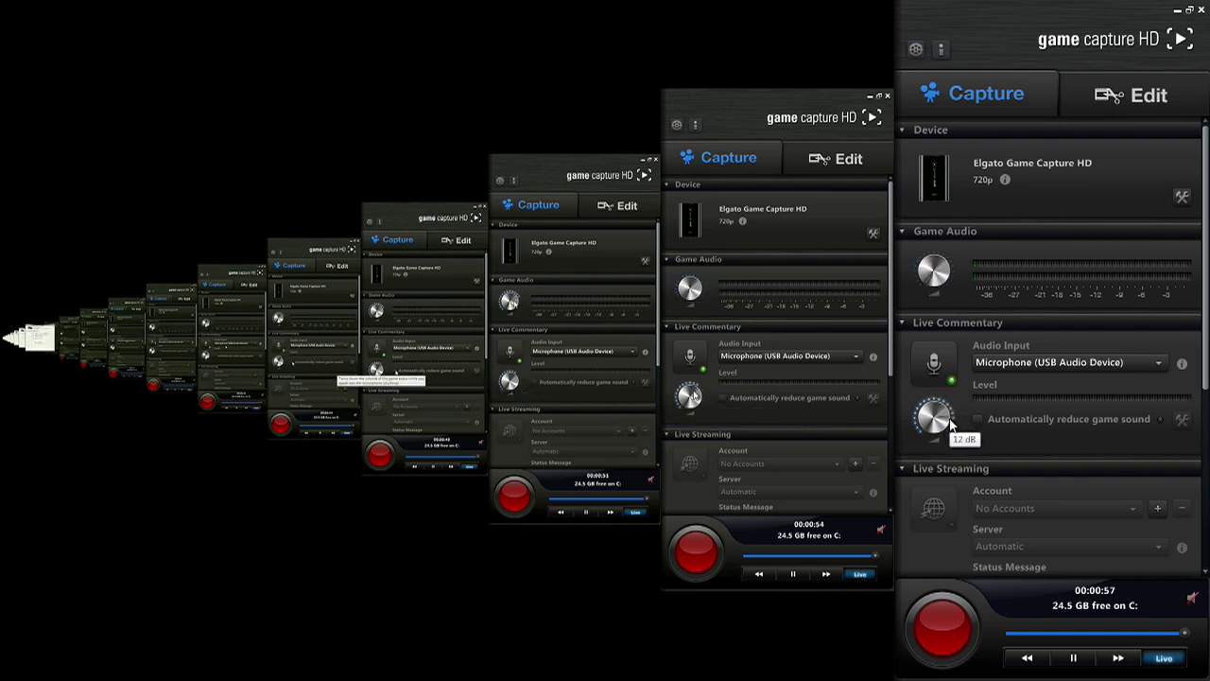
scroll(949, 420, down, 2)
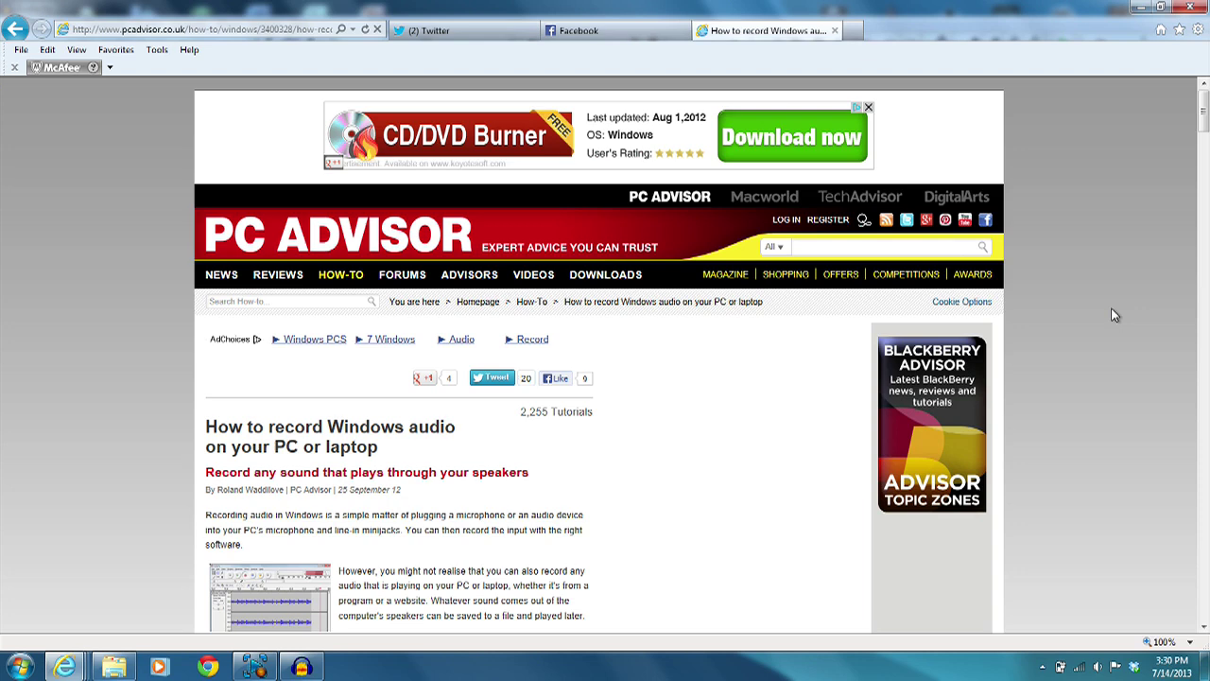
Scroll down to the 'How to record any sound in Windows' steps and zoom the page to 125%.
scroll(1112, 310, down, 3)
scroll(1114, 315, down, 1)
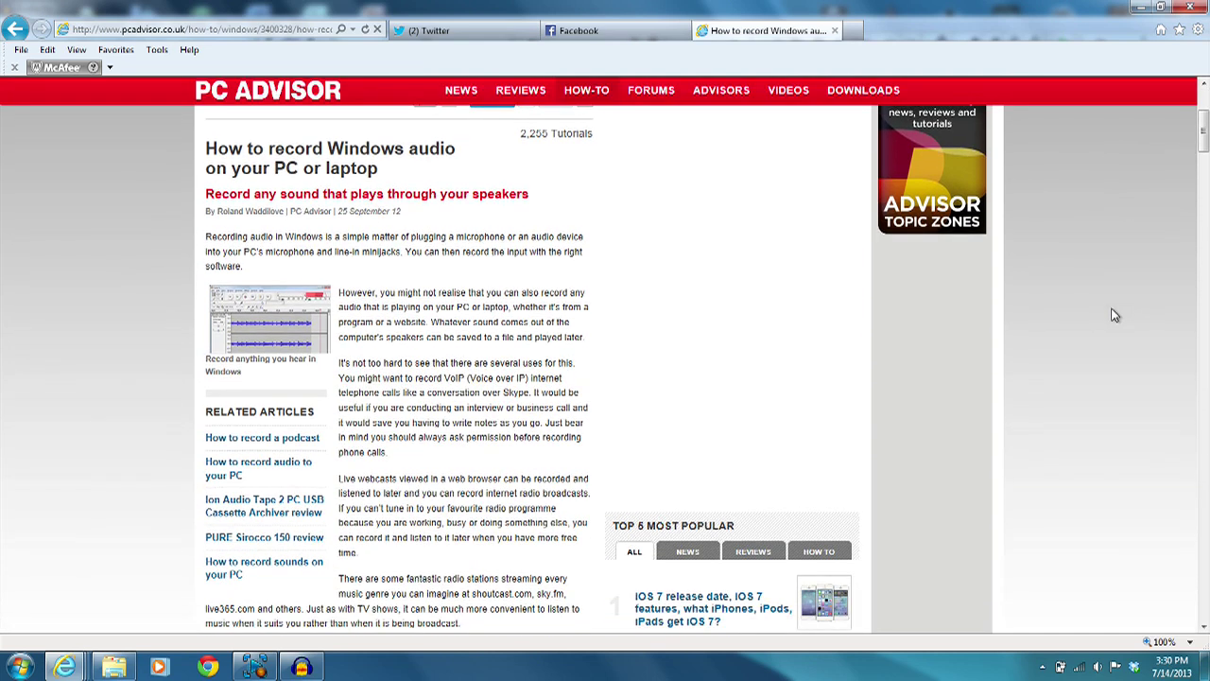
scroll(1115, 315, down, 1)
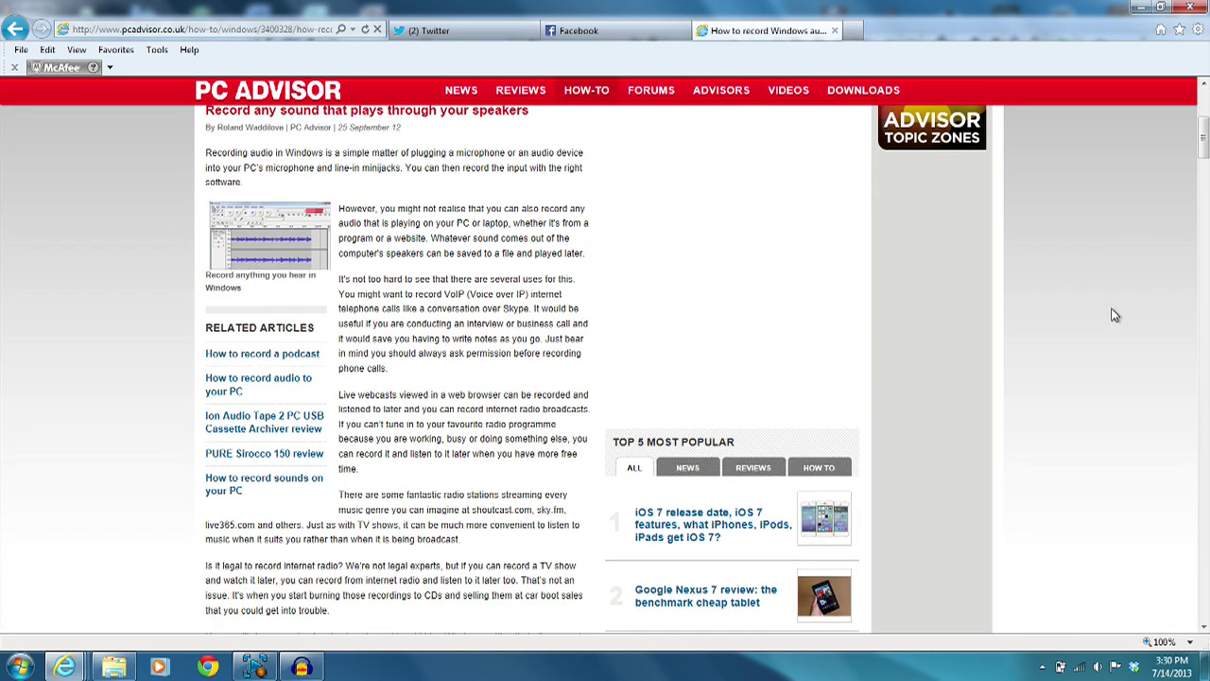
scroll(1114, 314, down, 1)
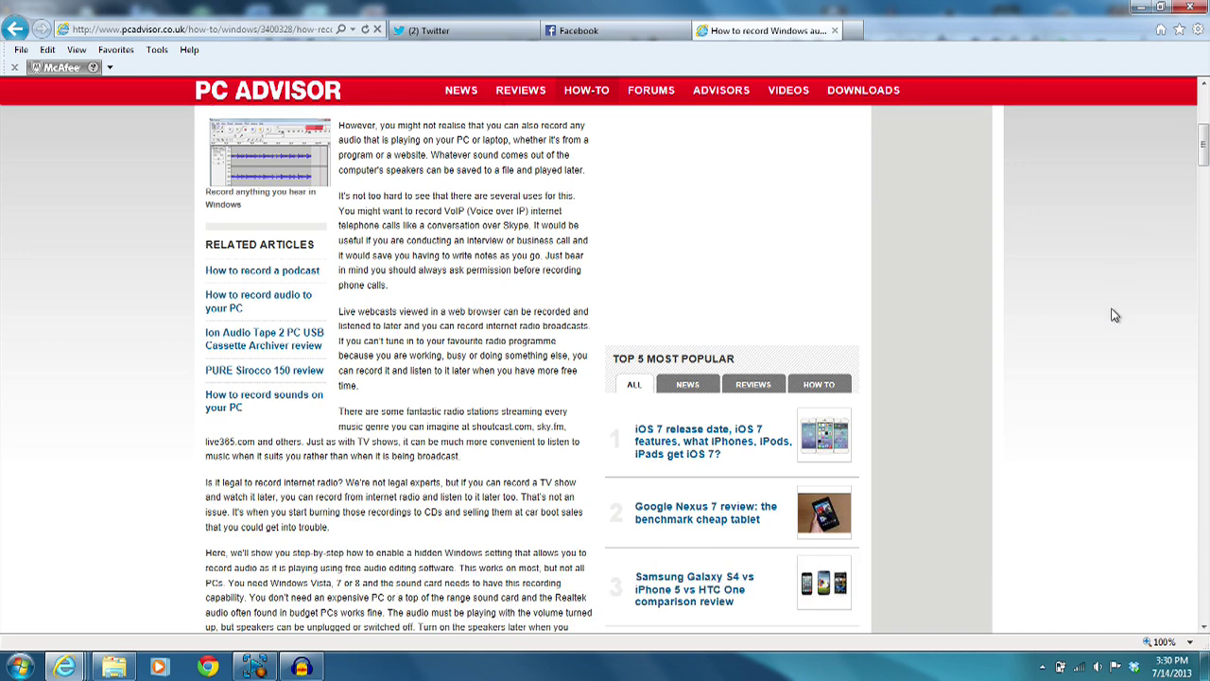
scroll(1114, 315, down, 4)
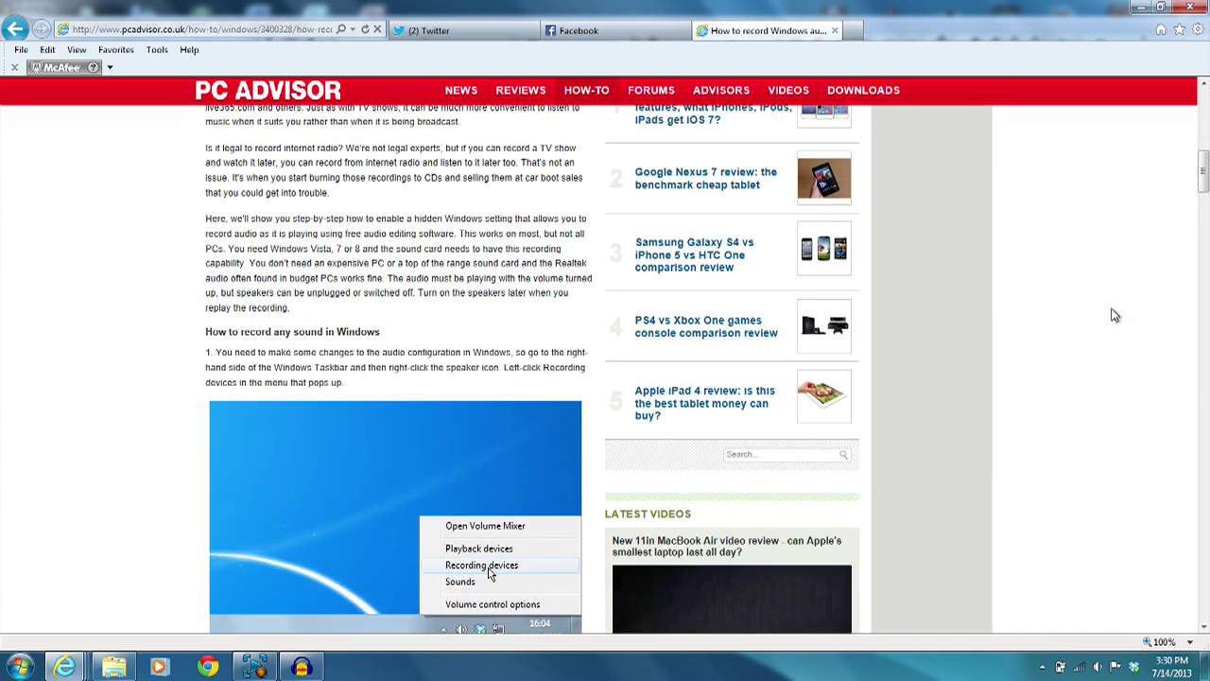
scroll(1114, 315, down, 1)
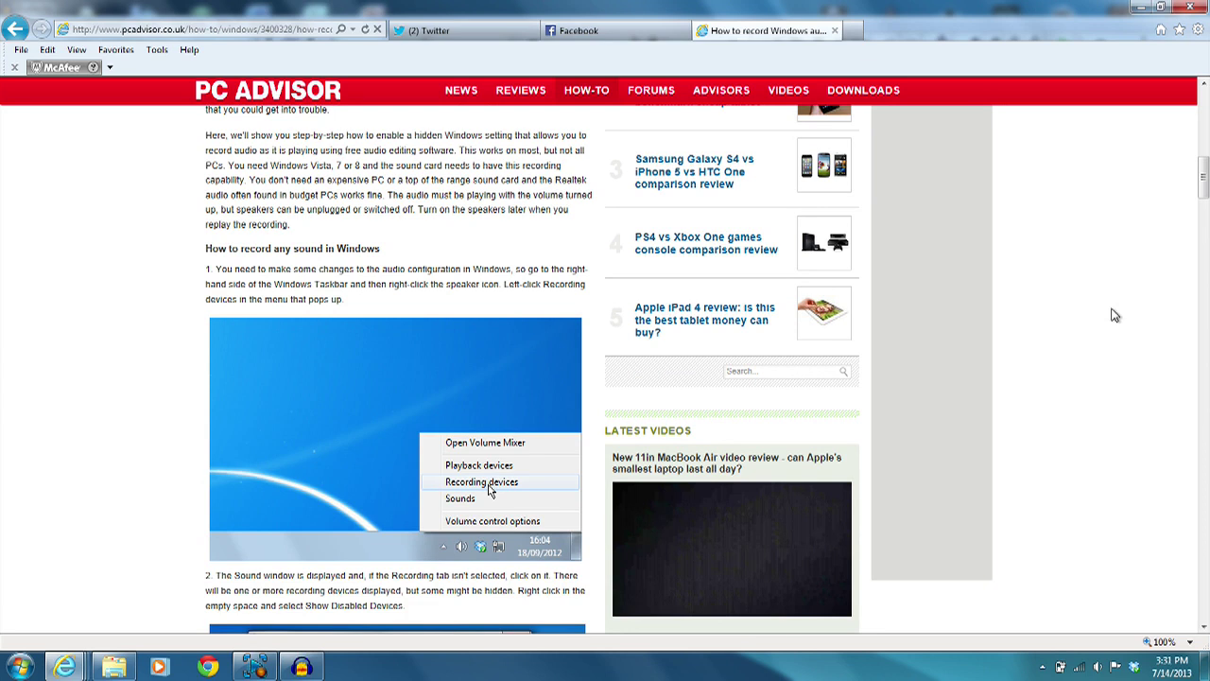
scroll(1115, 315, down, 1)
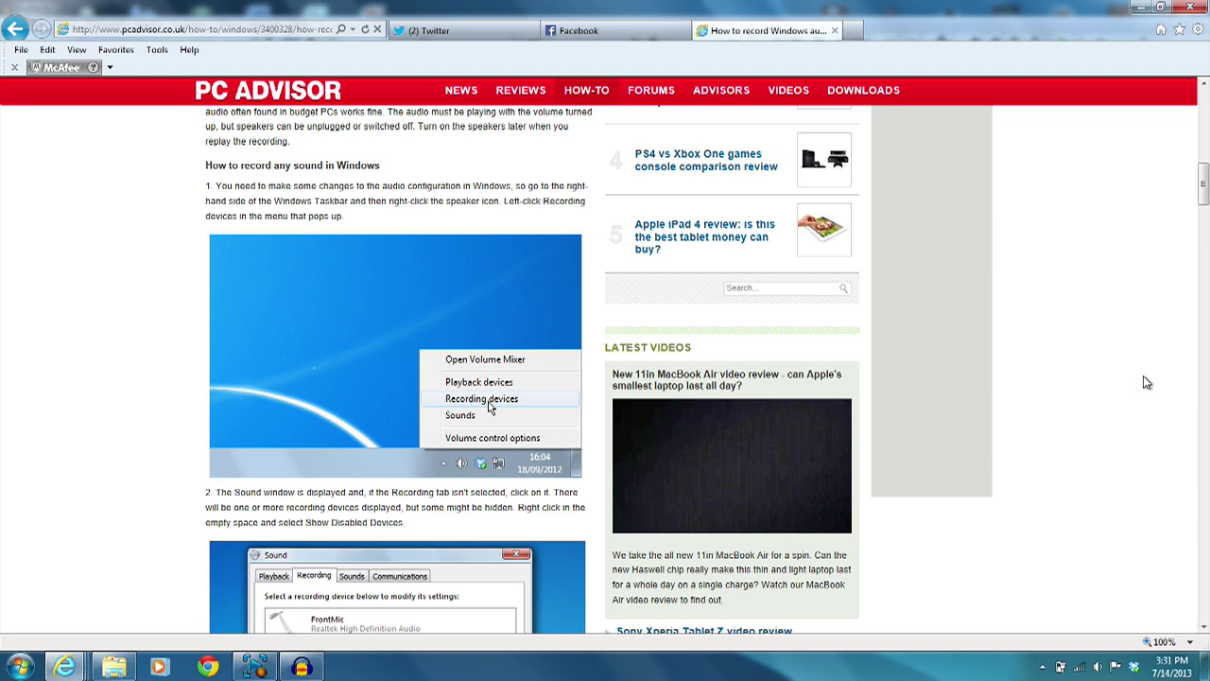
click(1165, 649)
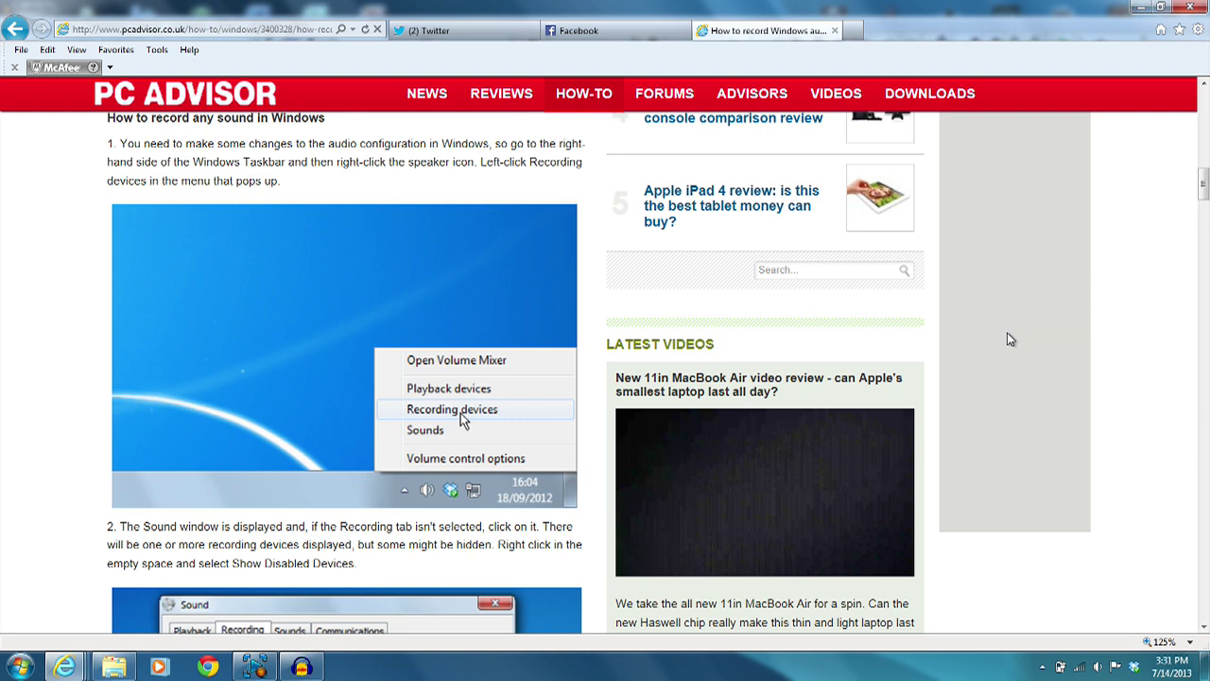
Open Recording devices from the tray speaker menu and bring up Internal Microphone's options.
right_click(1098, 669)
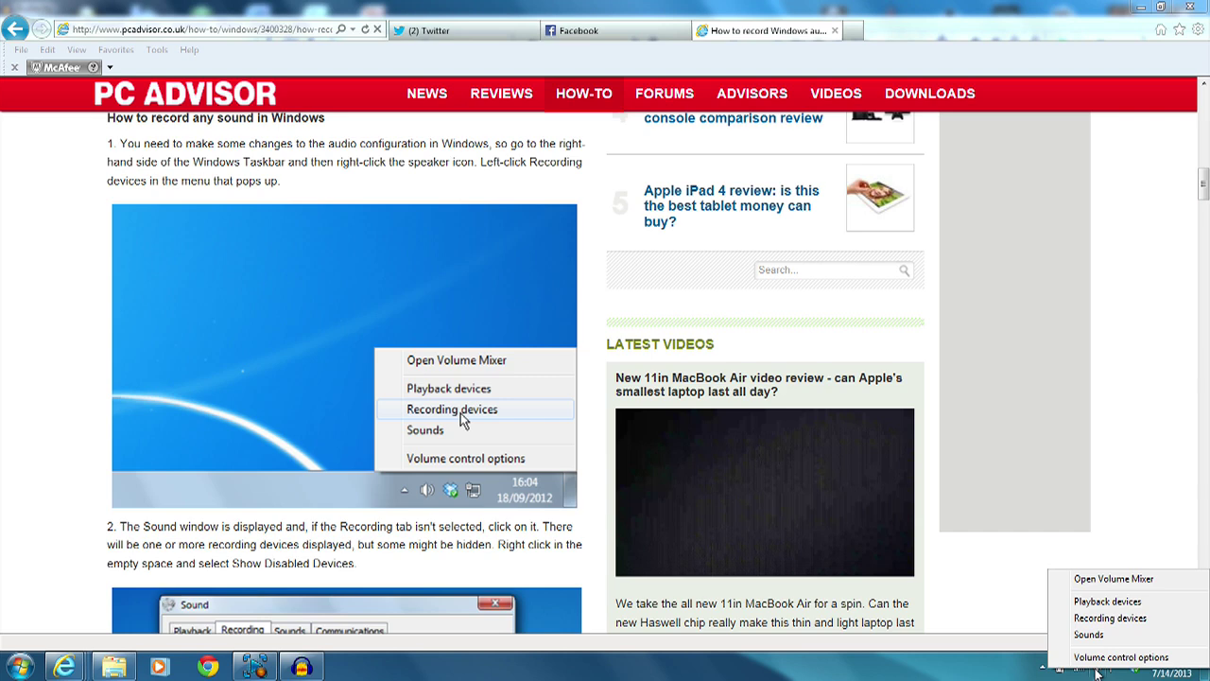
click(1106, 619)
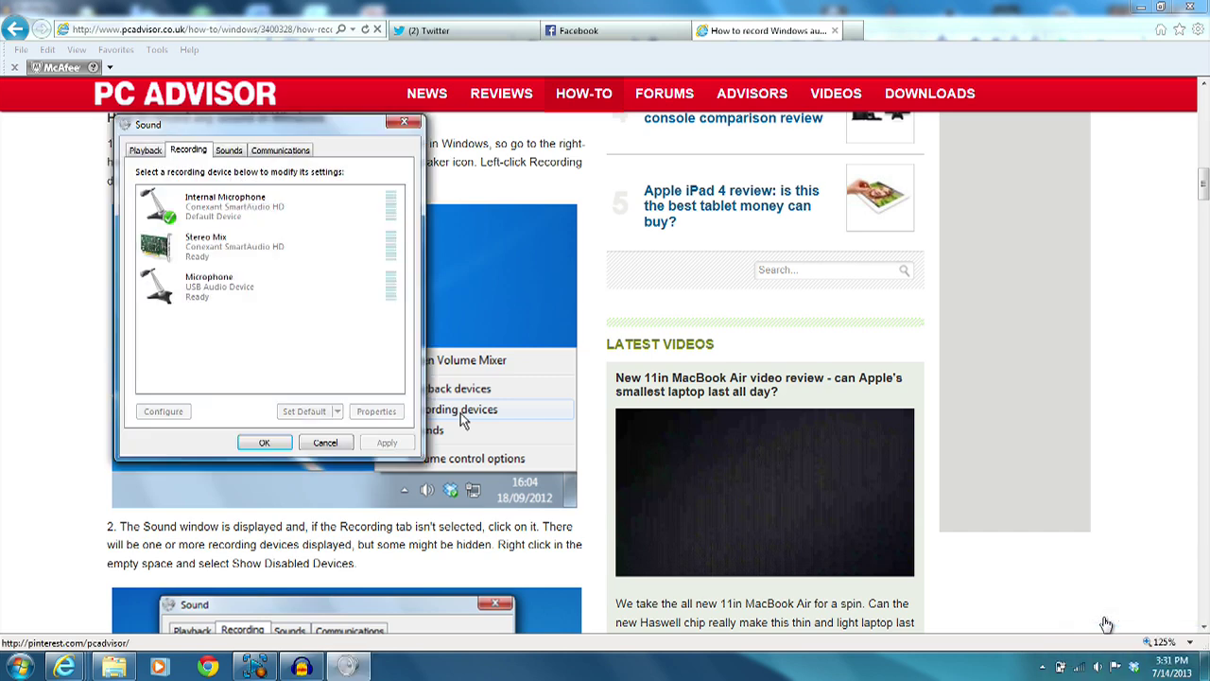
click(236, 210)
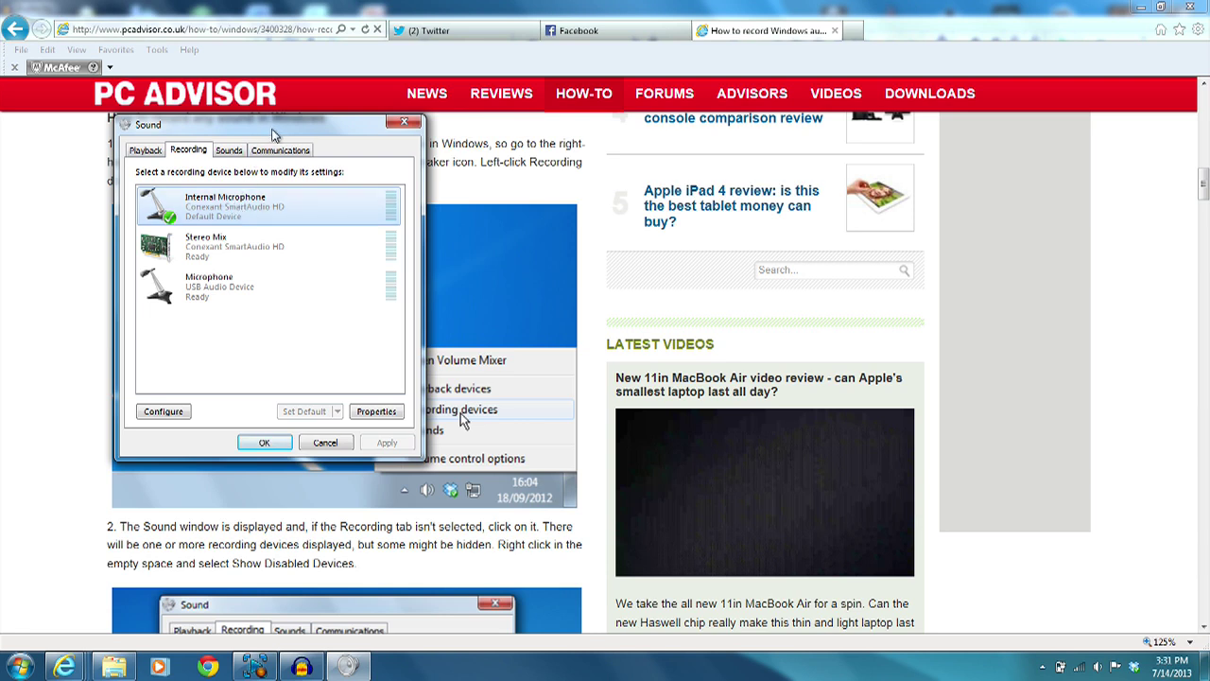
right_click(252, 215)
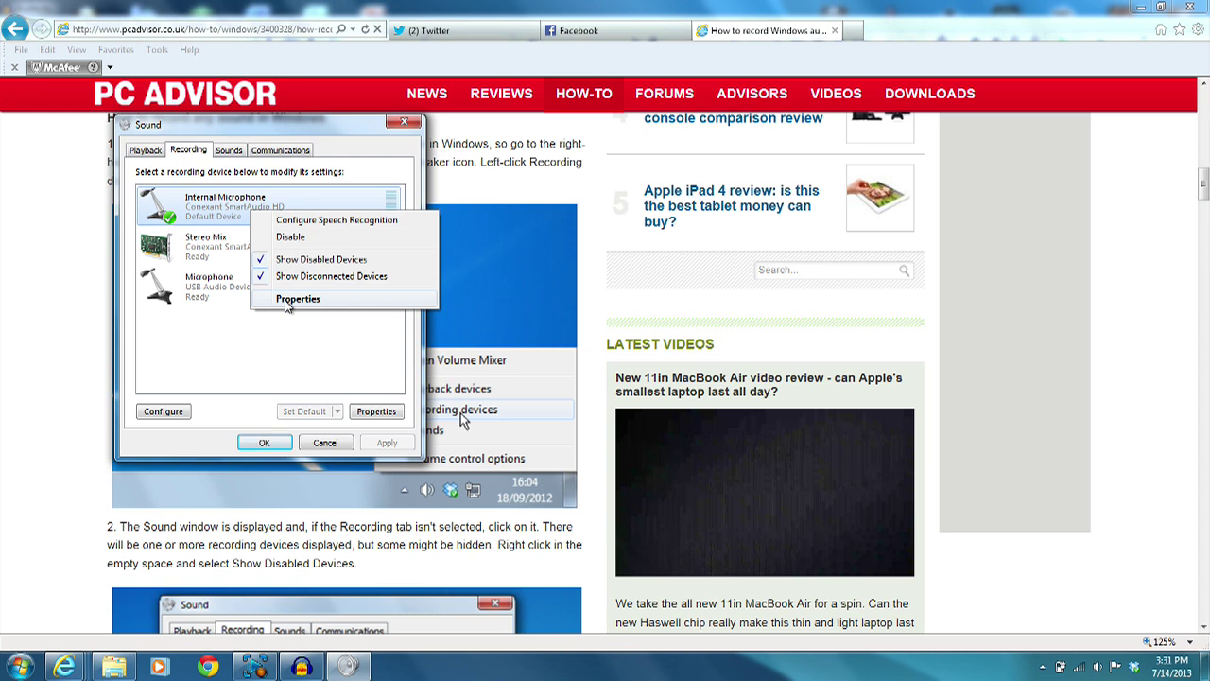
click(303, 259)
right_click(268, 208)
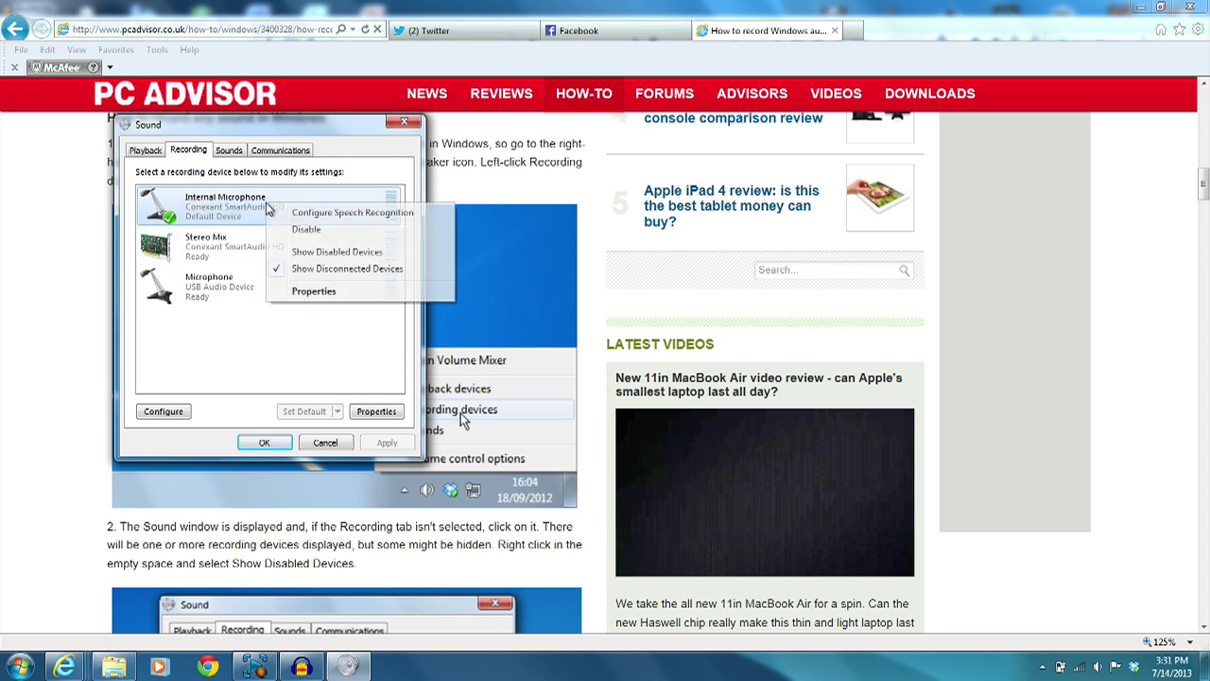
click(300, 251)
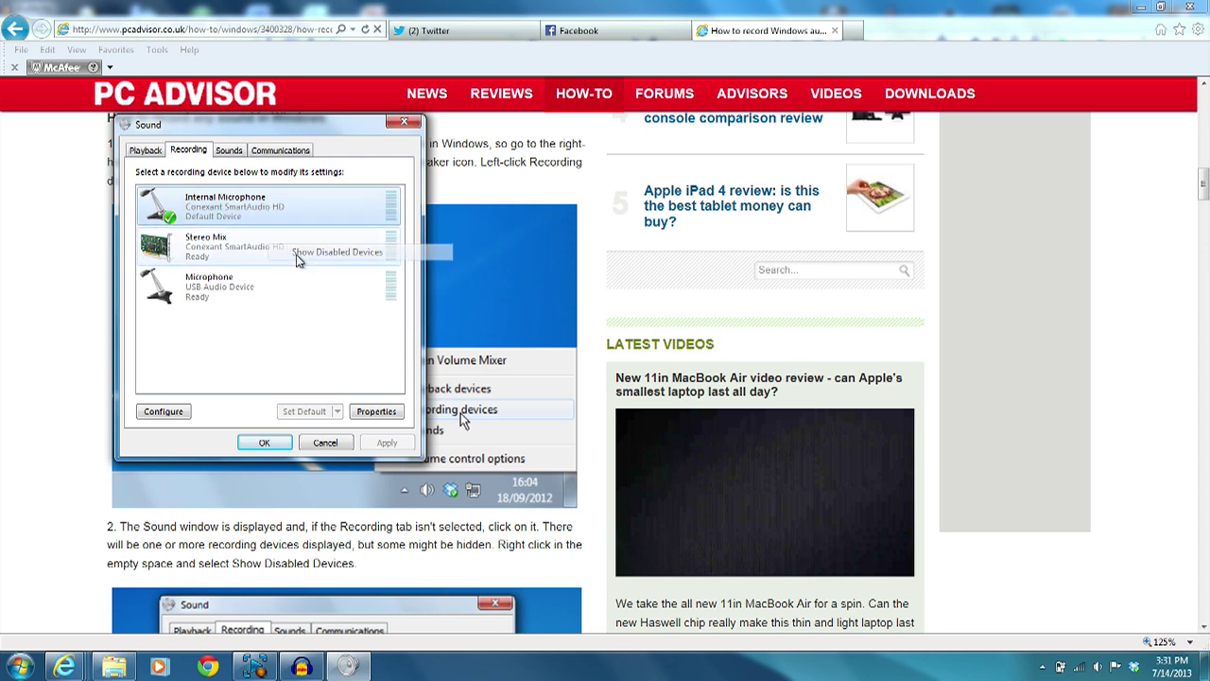
right_click(245, 204)
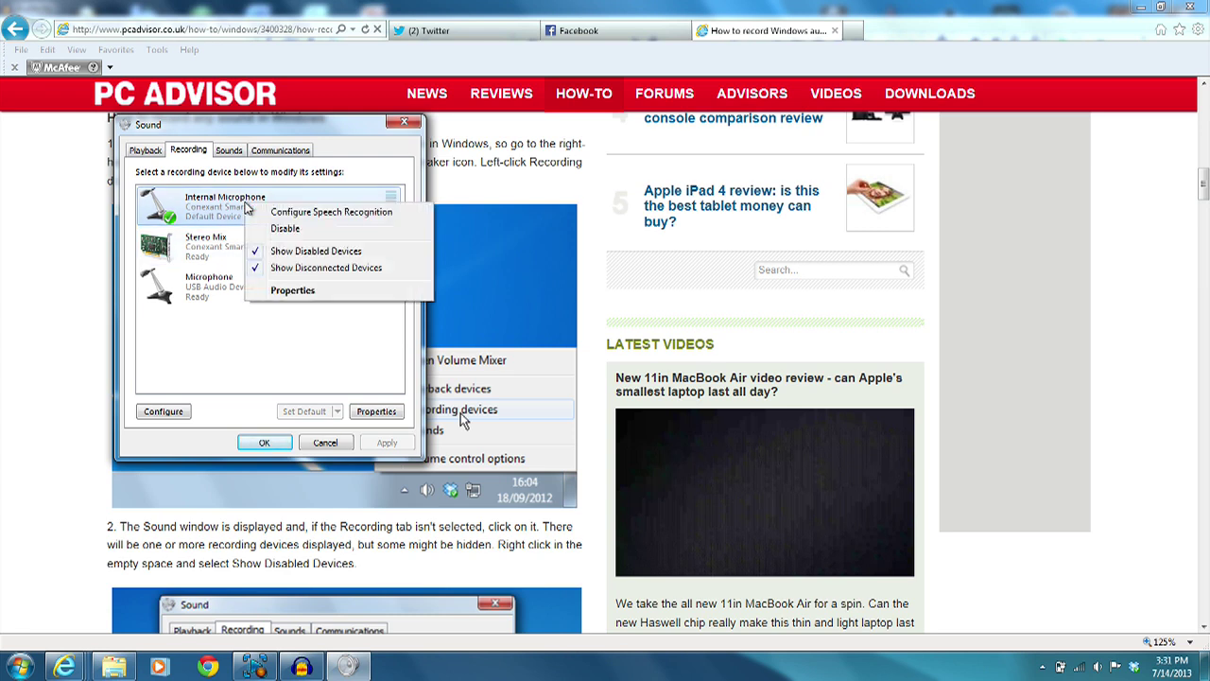
Keep Internal Microphone enabled in its Properties, accept the Sound settings and return to Audacity.
click(293, 292)
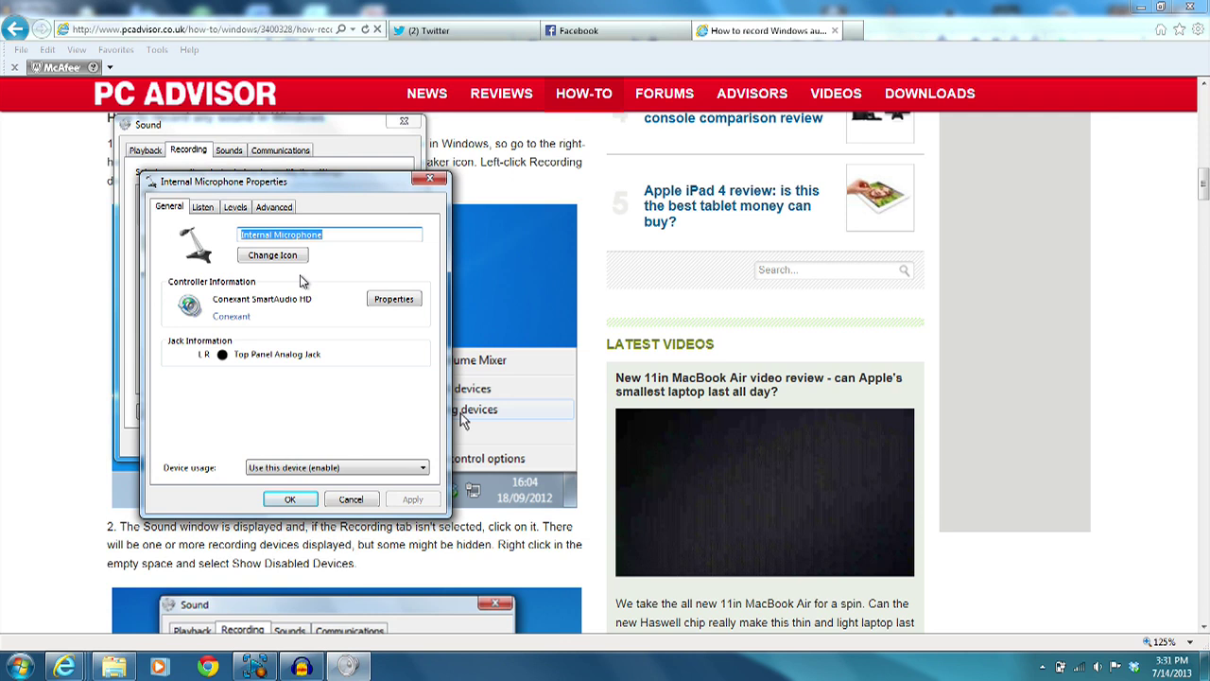
click(368, 468)
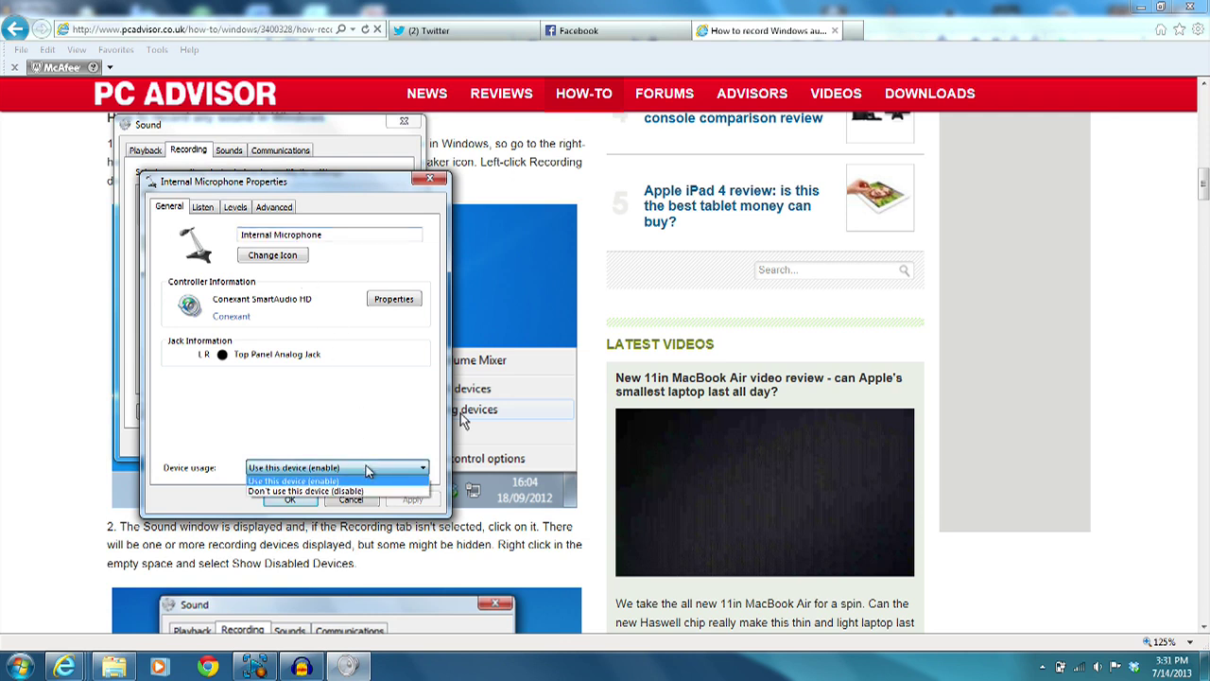
click(369, 470)
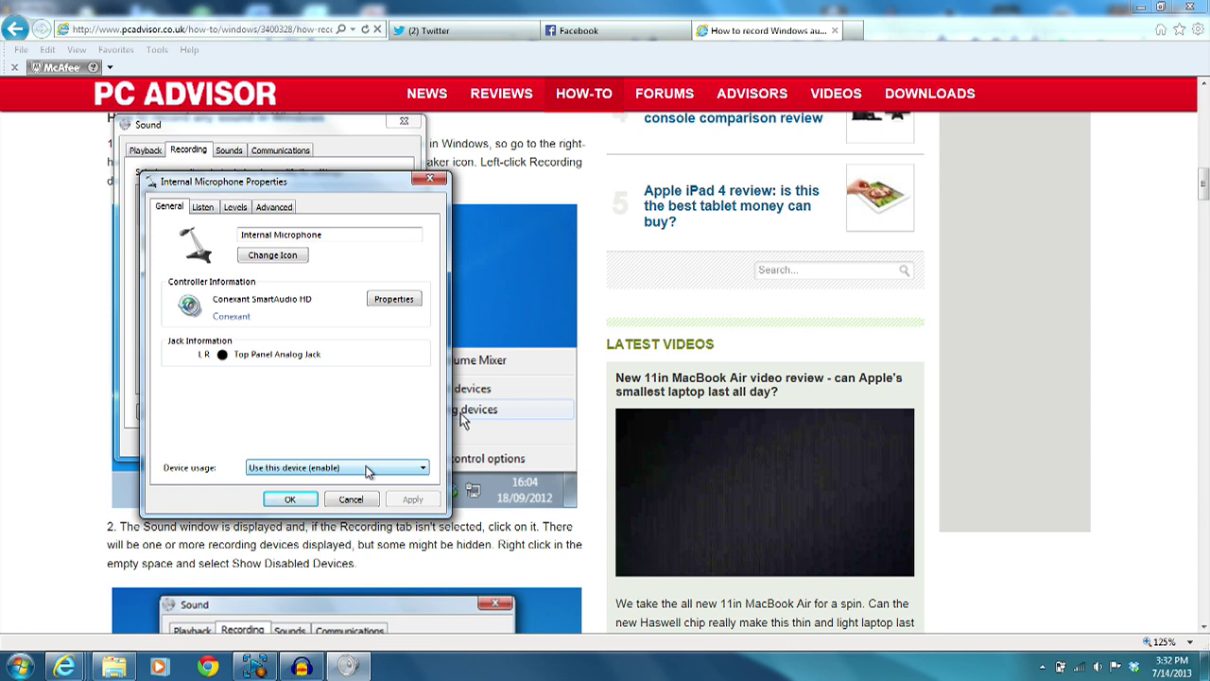
key(Tab)
key(Tab)
key(Tab)
key(Tab)
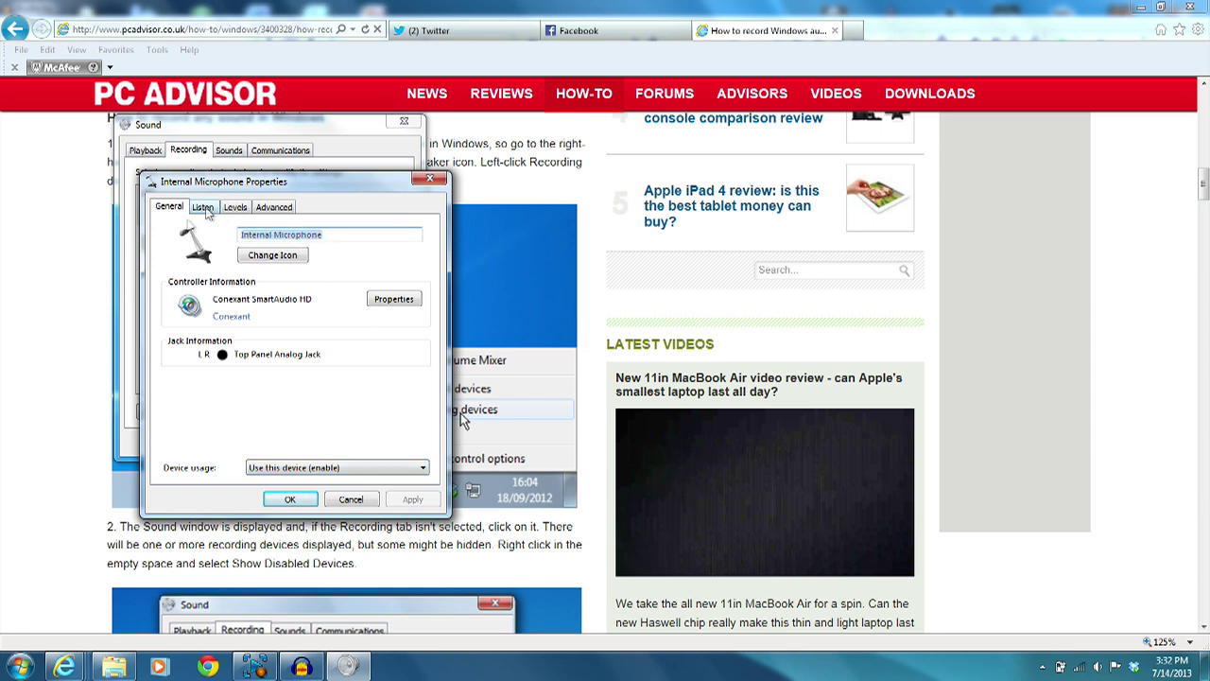
click(291, 500)
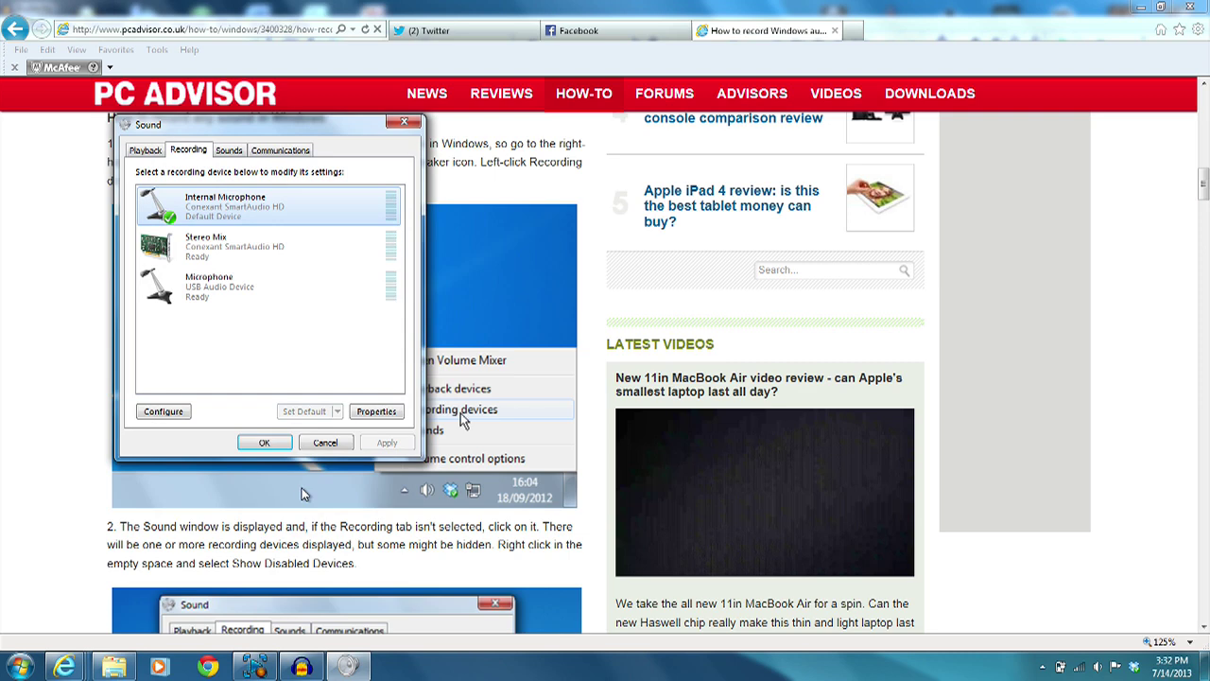
click(266, 446)
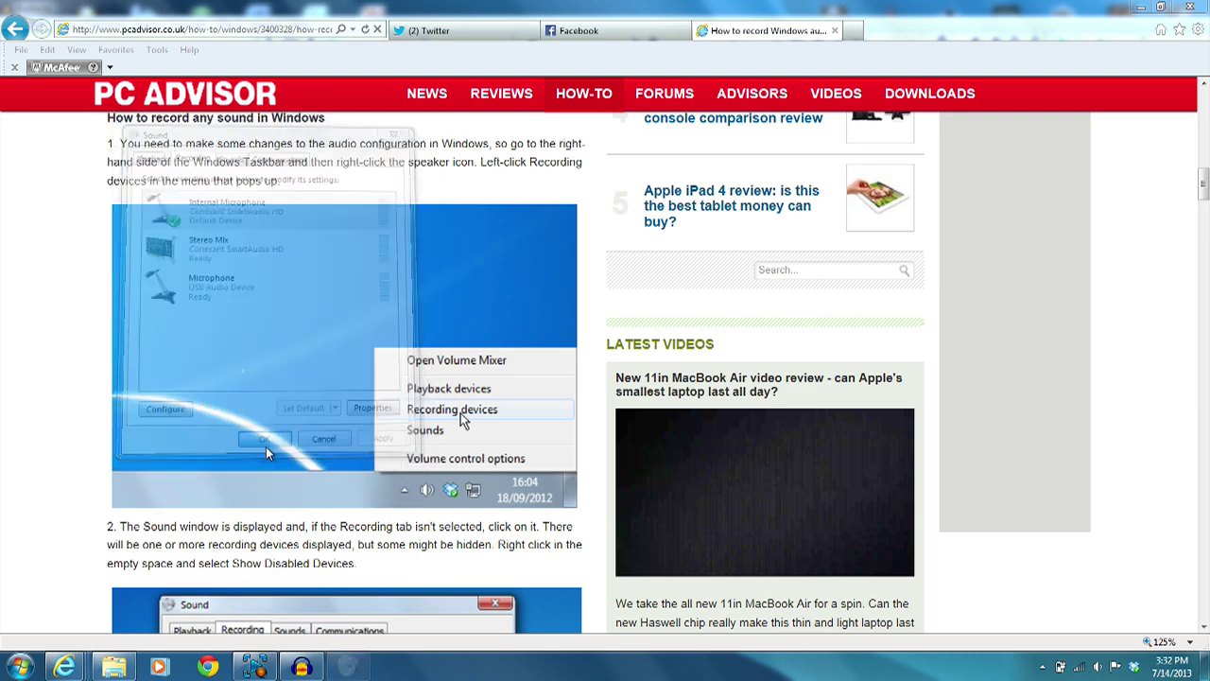
click(302, 667)
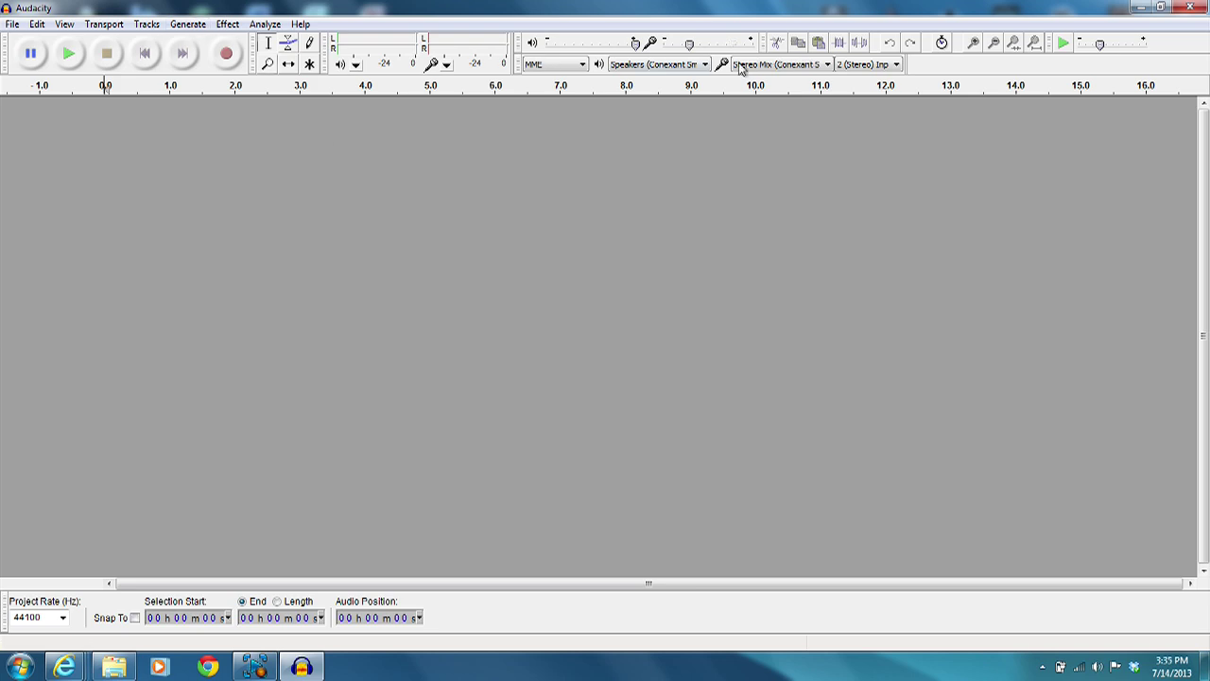
Choose Stereo Mix as Audacity's recording input and start recording.
click(806, 64)
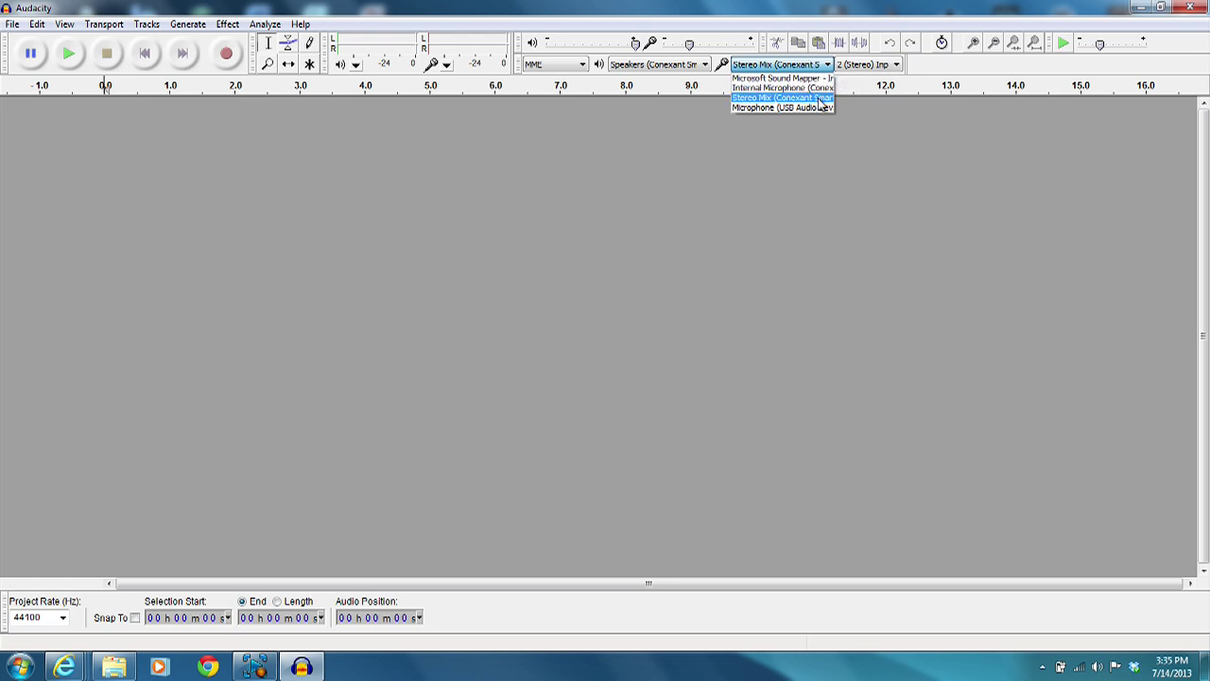
click(815, 97)
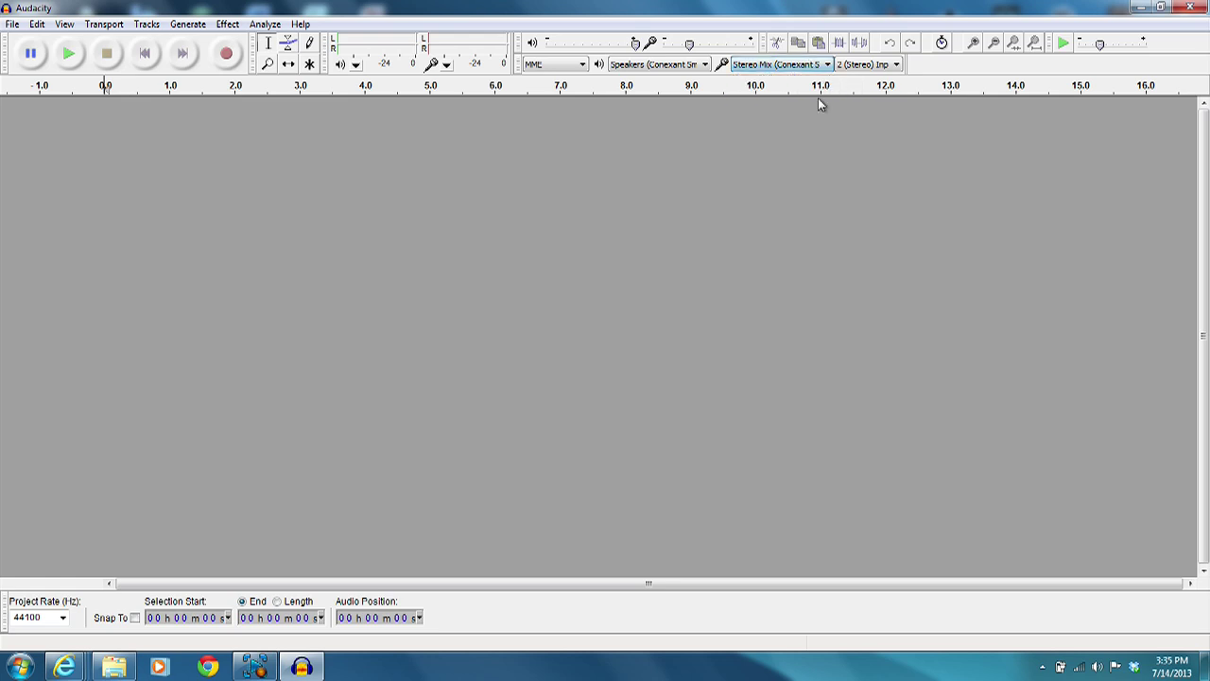
click(226, 57)
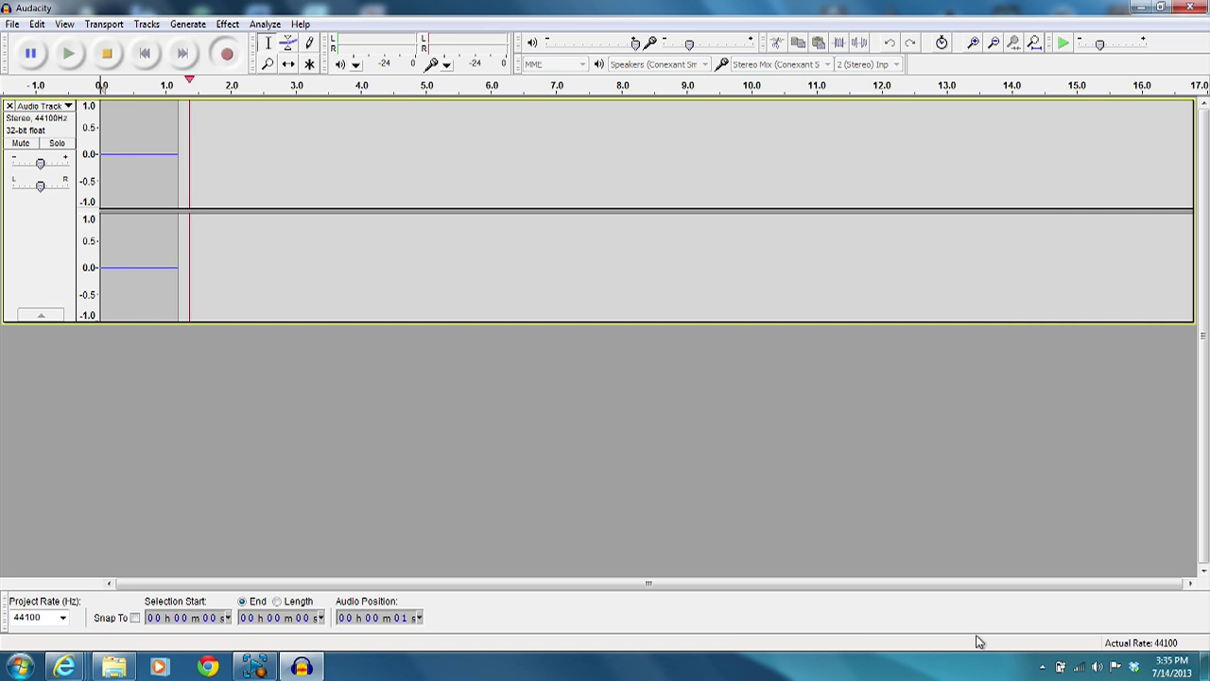
Raise system volume to 100, stop the recording at about 14.7 seconds and play it back.
click(1098, 666)
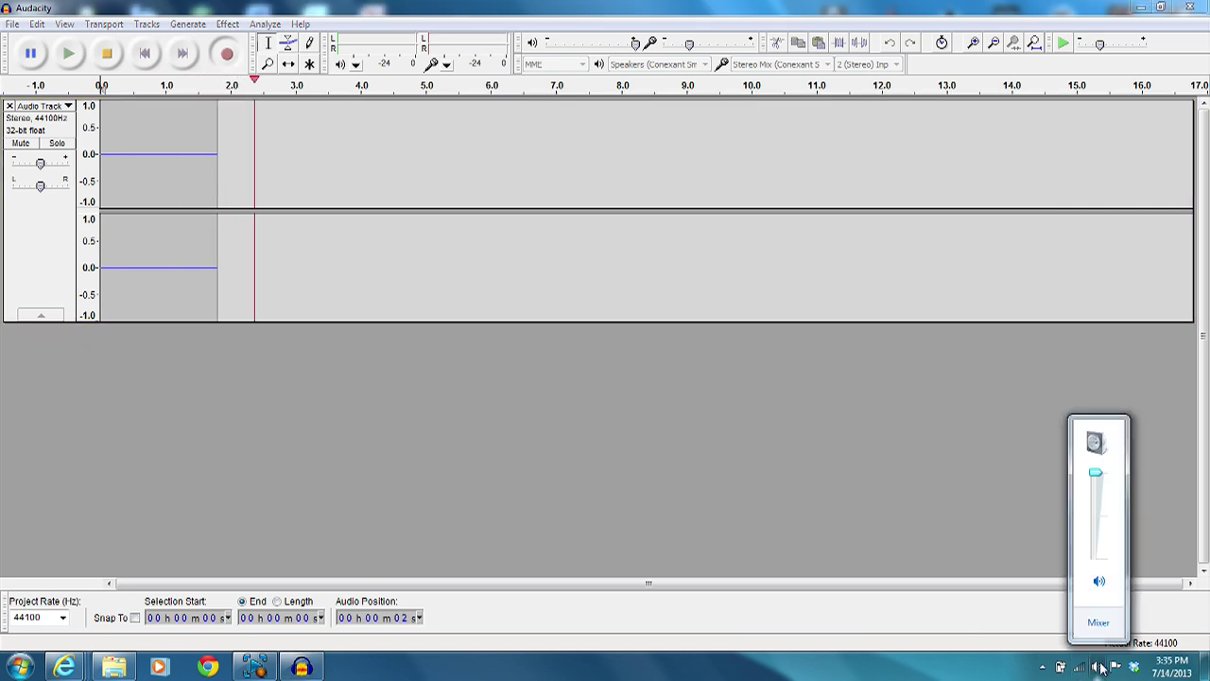
click(1093, 476)
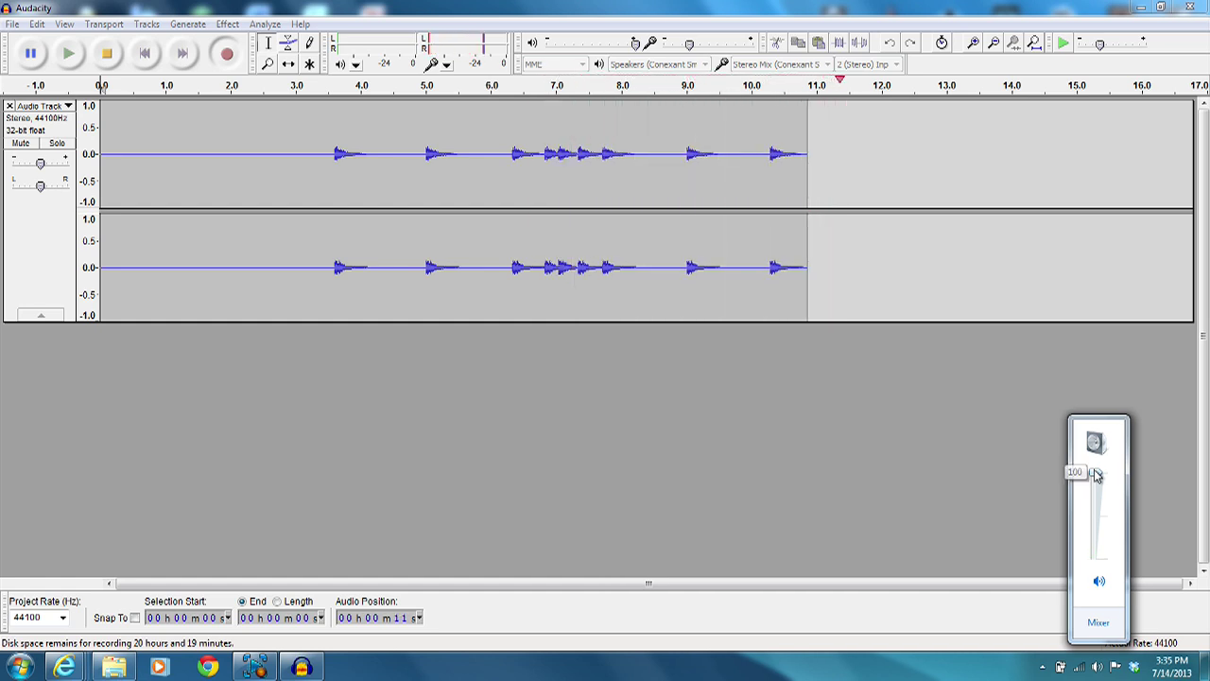
click(1027, 408)
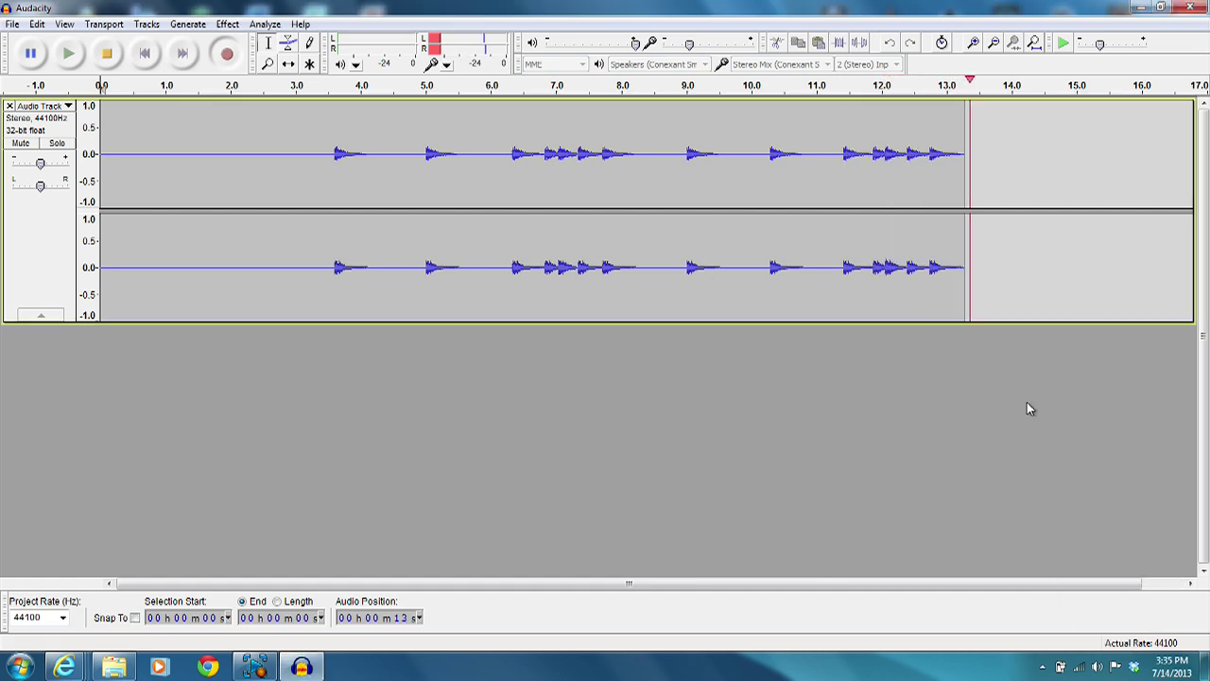
click(107, 53)
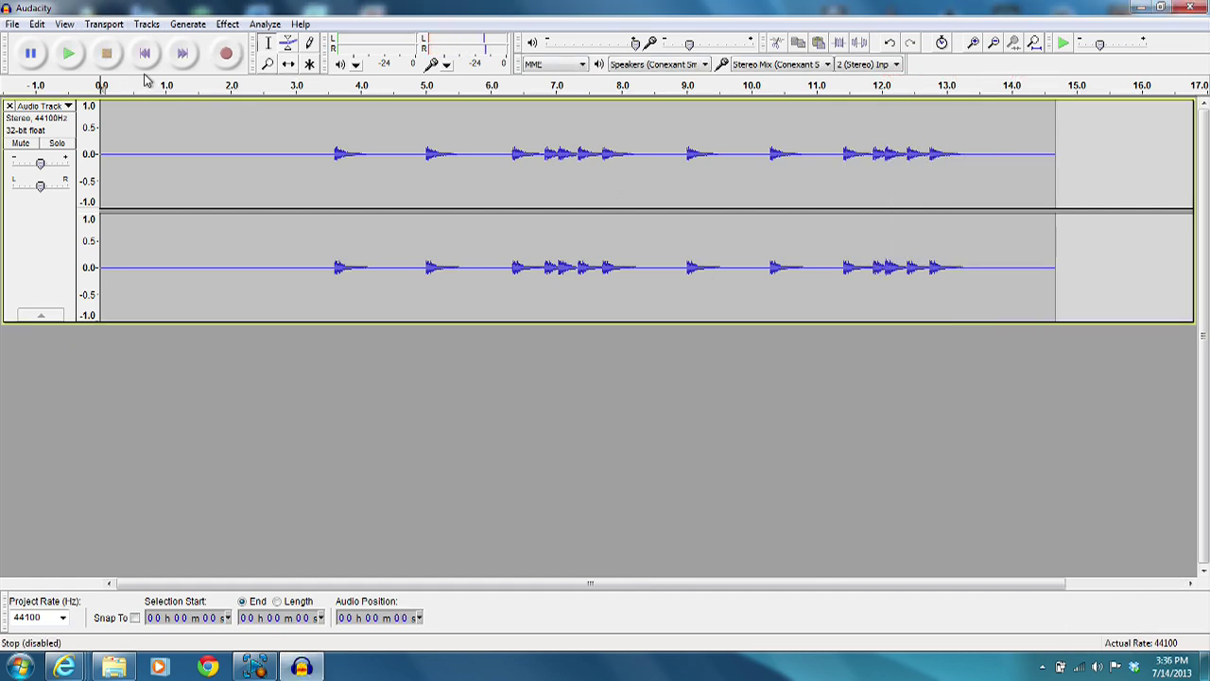
click(72, 56)
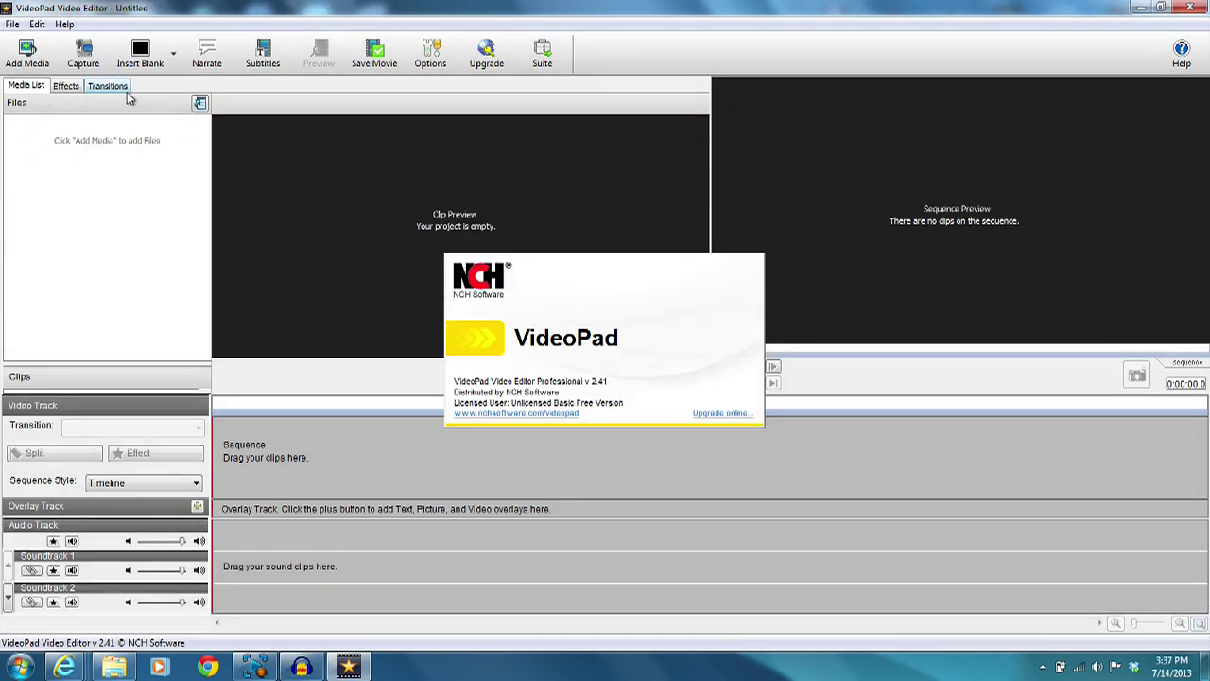
Import test.mp3 from Music > tidbits and drag it onto Soundtrack 1.
click(30, 63)
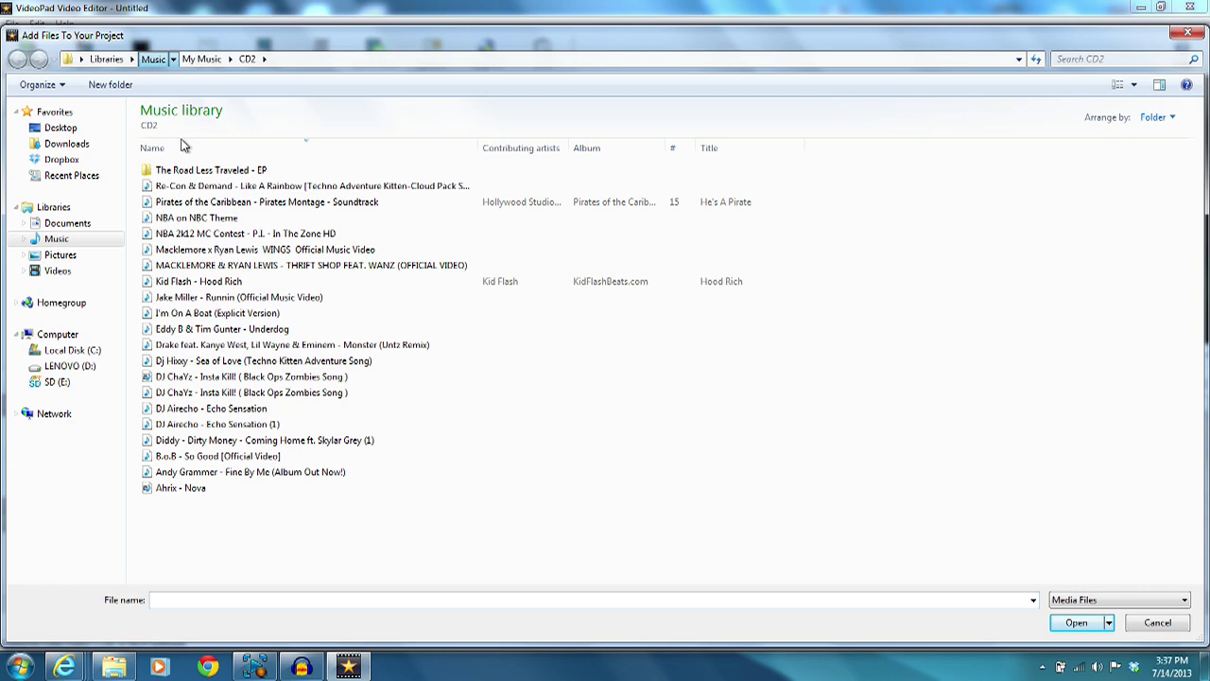
click(150, 60)
double_click(180, 241)
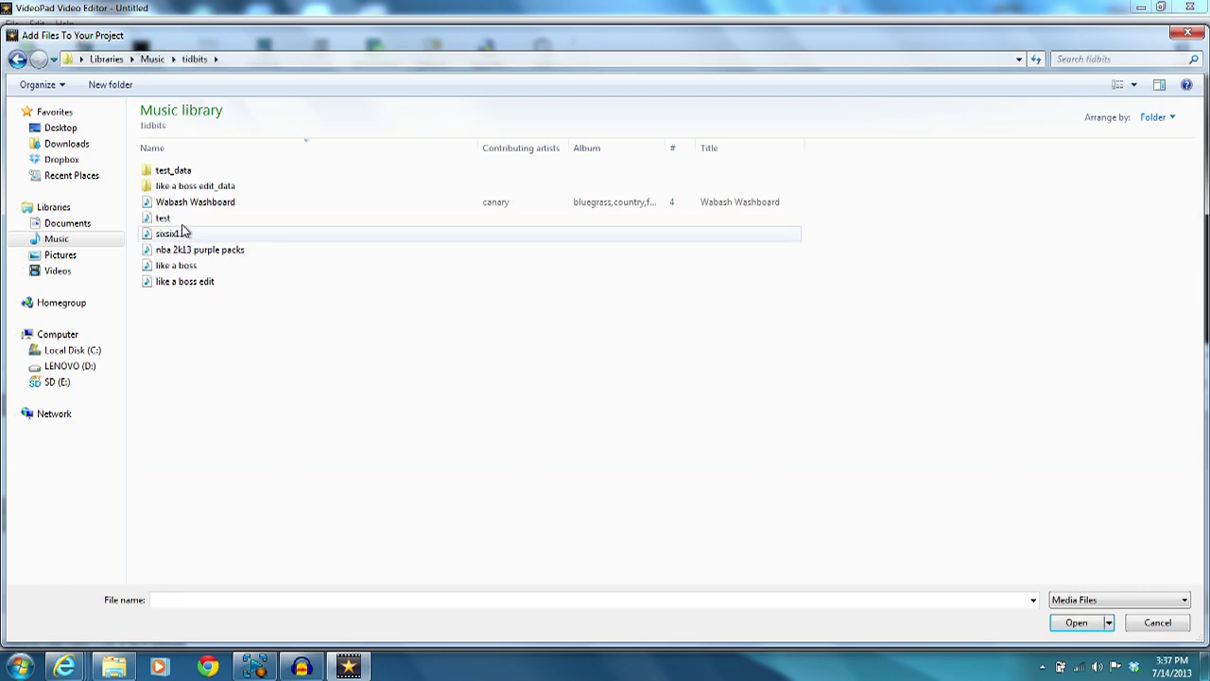
double_click(181, 218)
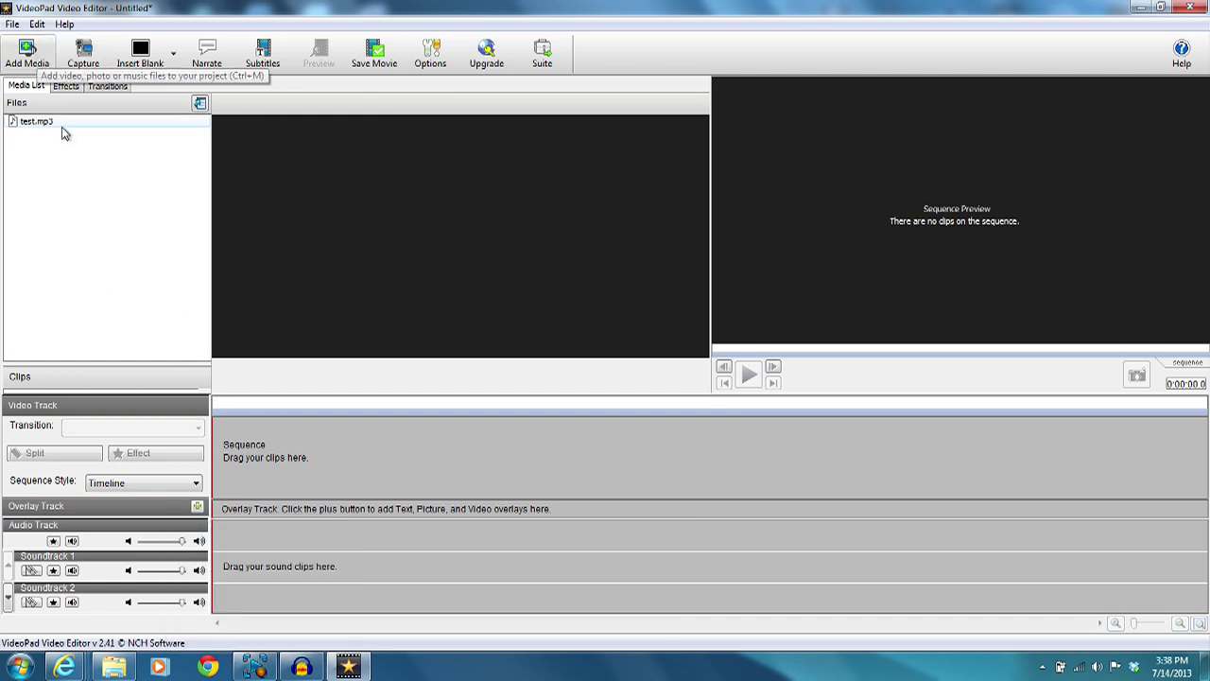
drag(62, 128, 303, 536)
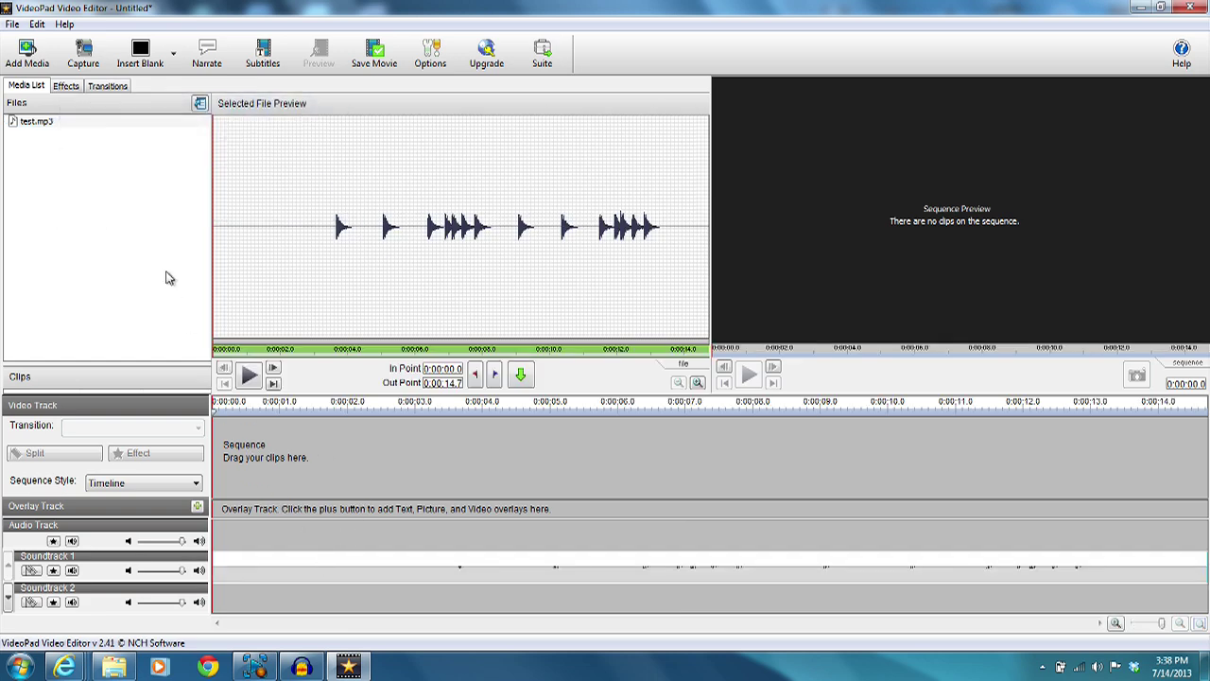
Import the NCAA 14 Football Demo video from Videos and drag it onto the sequence's video track.
click(40, 59)
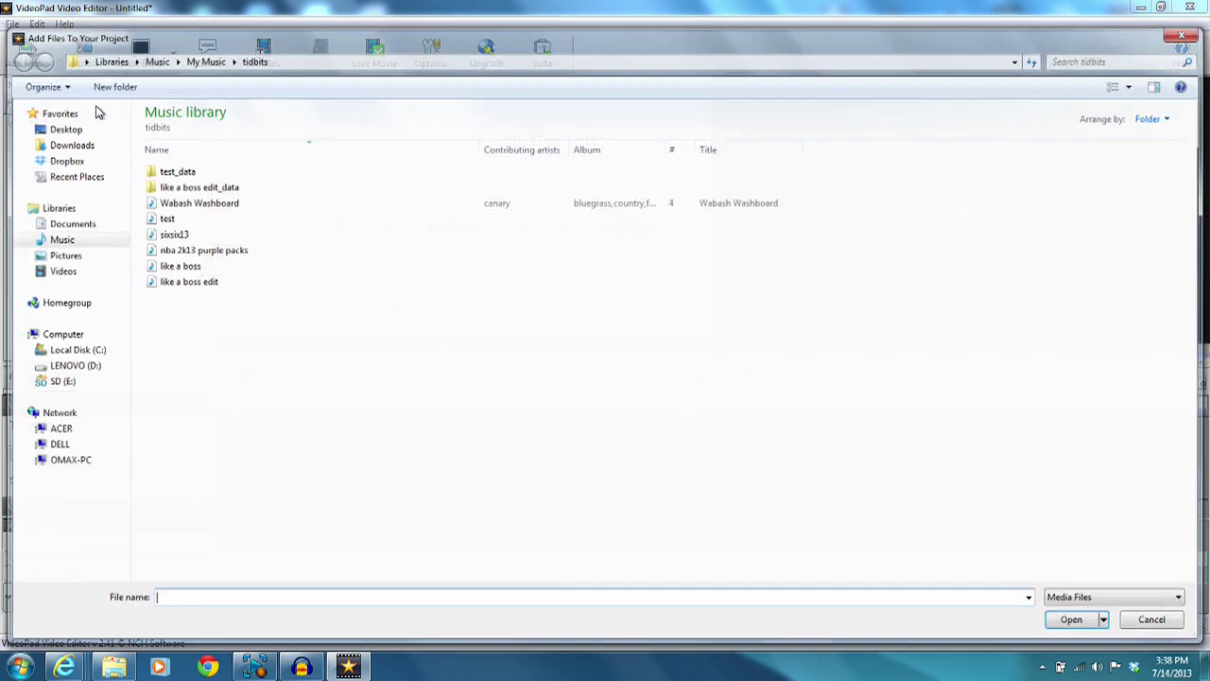
click(62, 272)
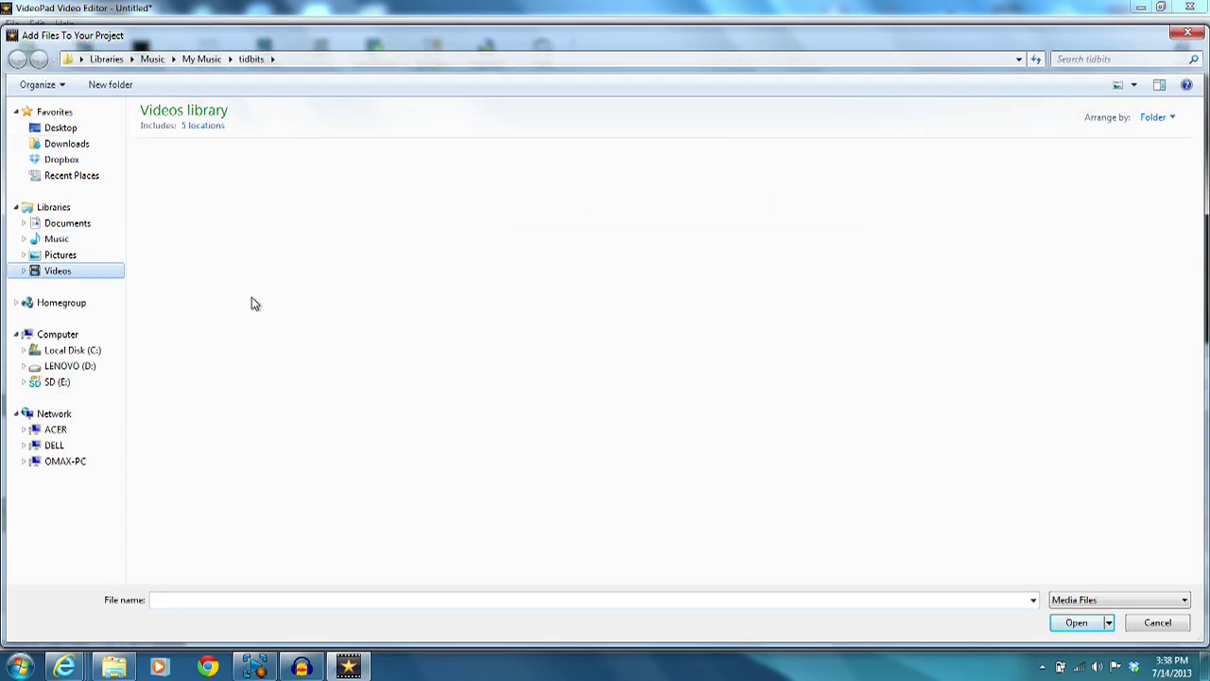
click(582, 345)
double_click(582, 345)
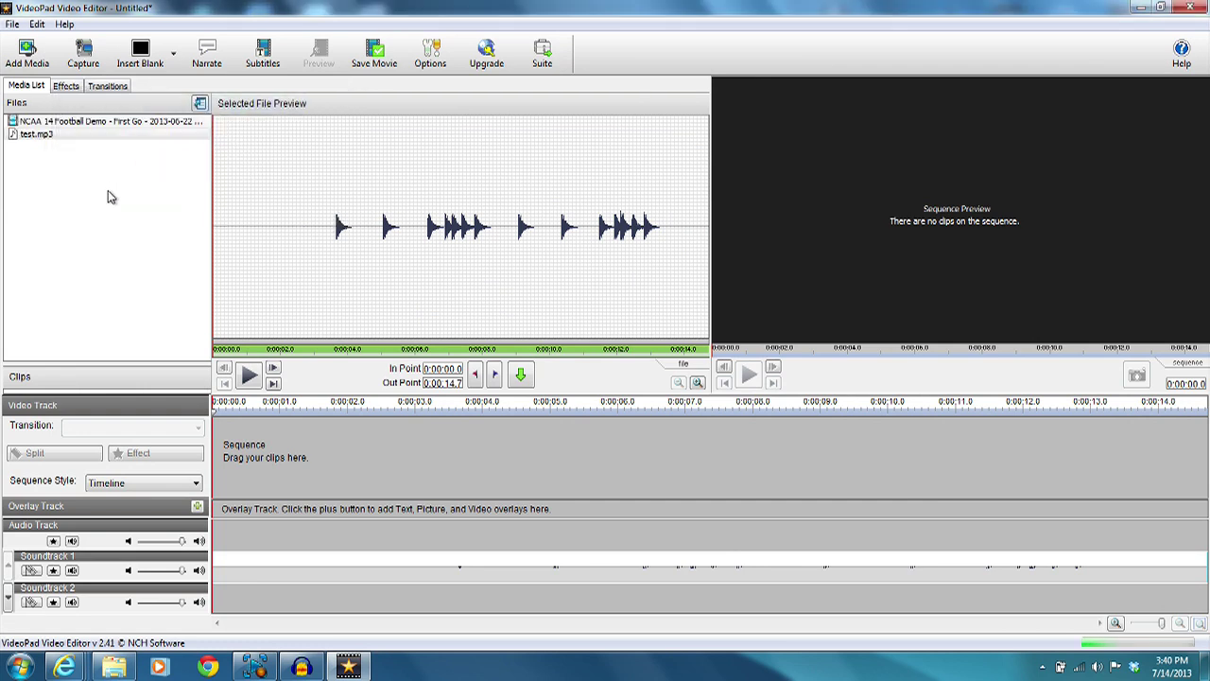
click(96, 124)
drag(265, 401, 304, 466)
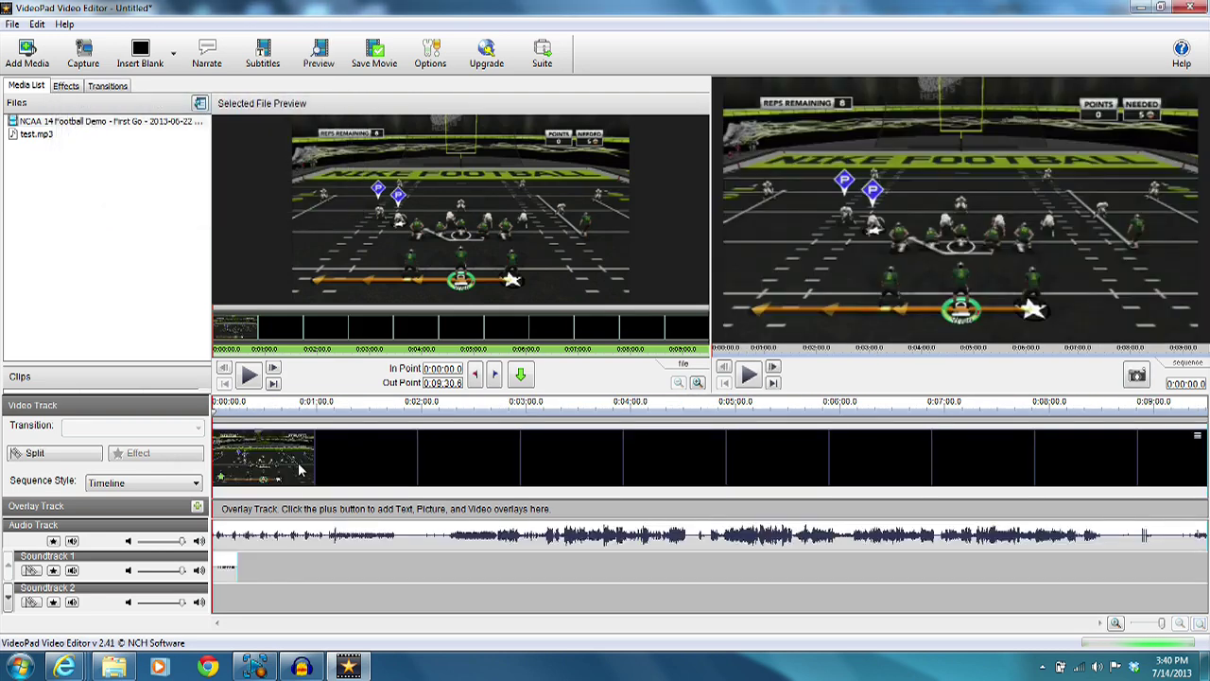
Align test.mp3 to the start of Soundtrack 1, preview the sequence, then close VideoPad.
click(233, 571)
drag(246, 570, 216, 567)
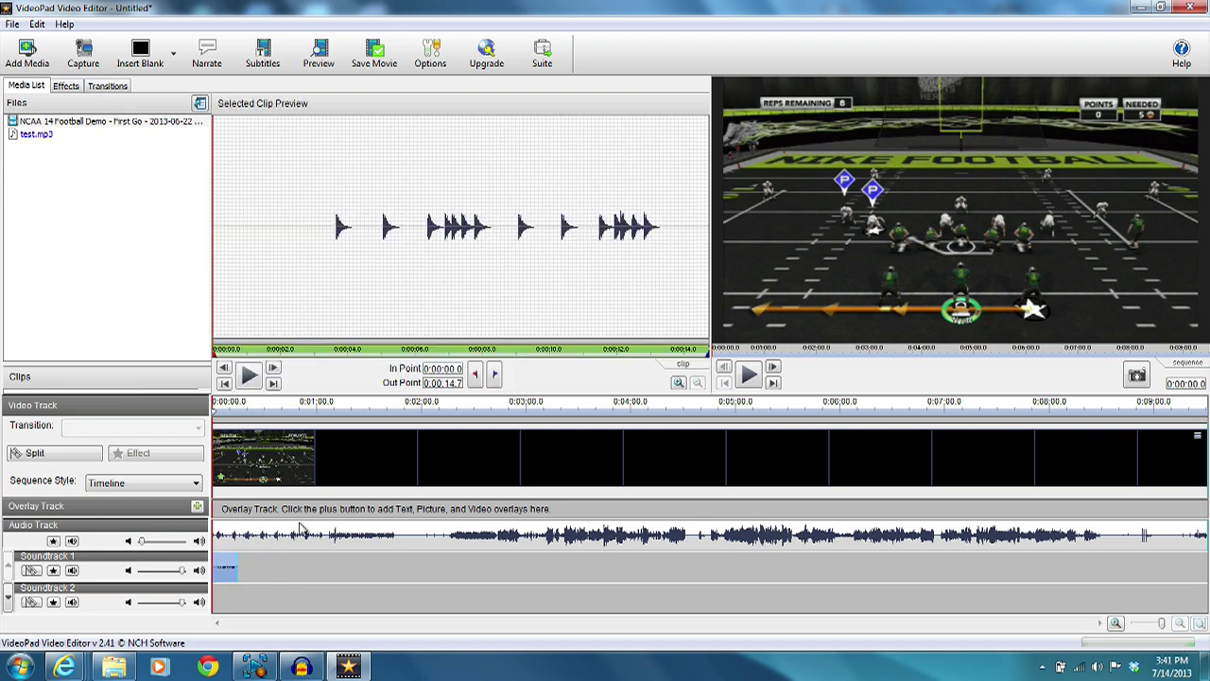
click(749, 374)
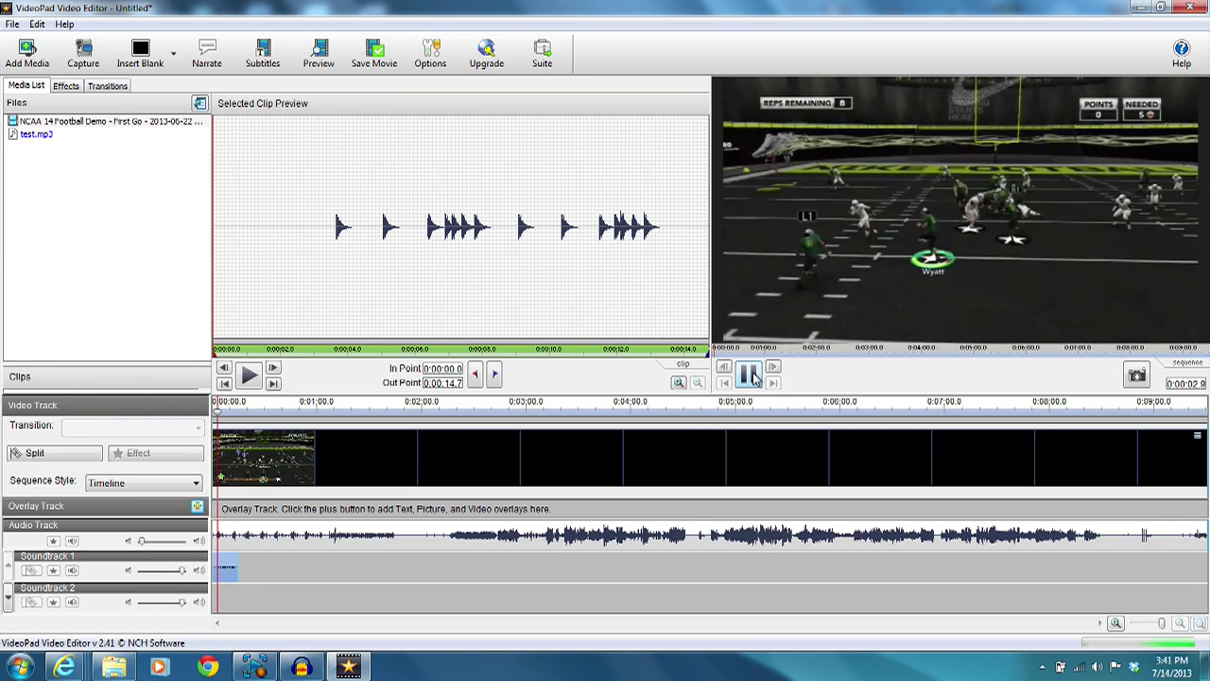
click(748, 374)
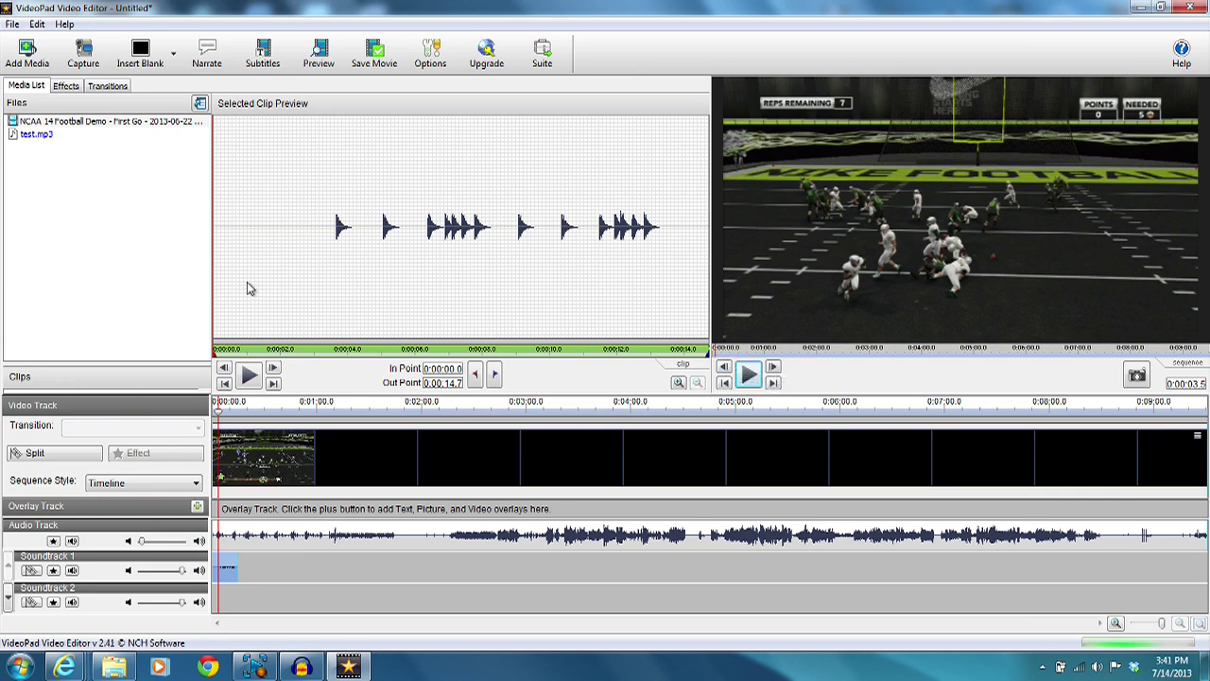
click(1190, 7)
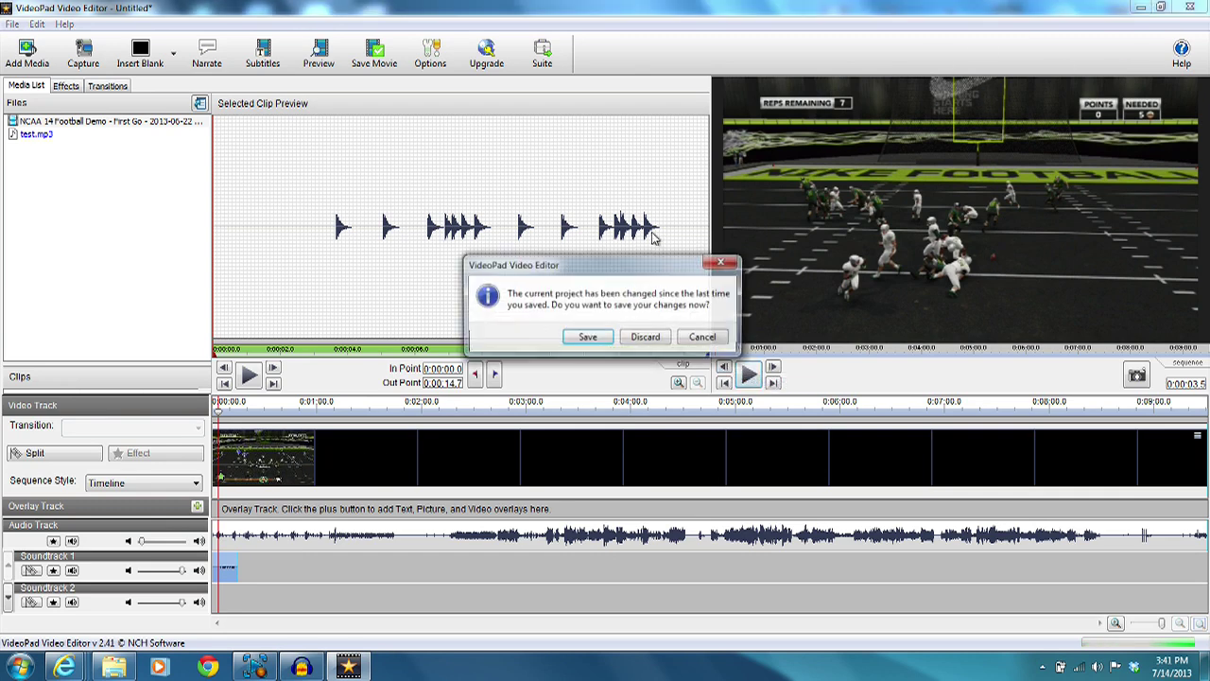
Discard VideoPad's unsaved changes and return to Elgato Game Capture HD.
click(647, 337)
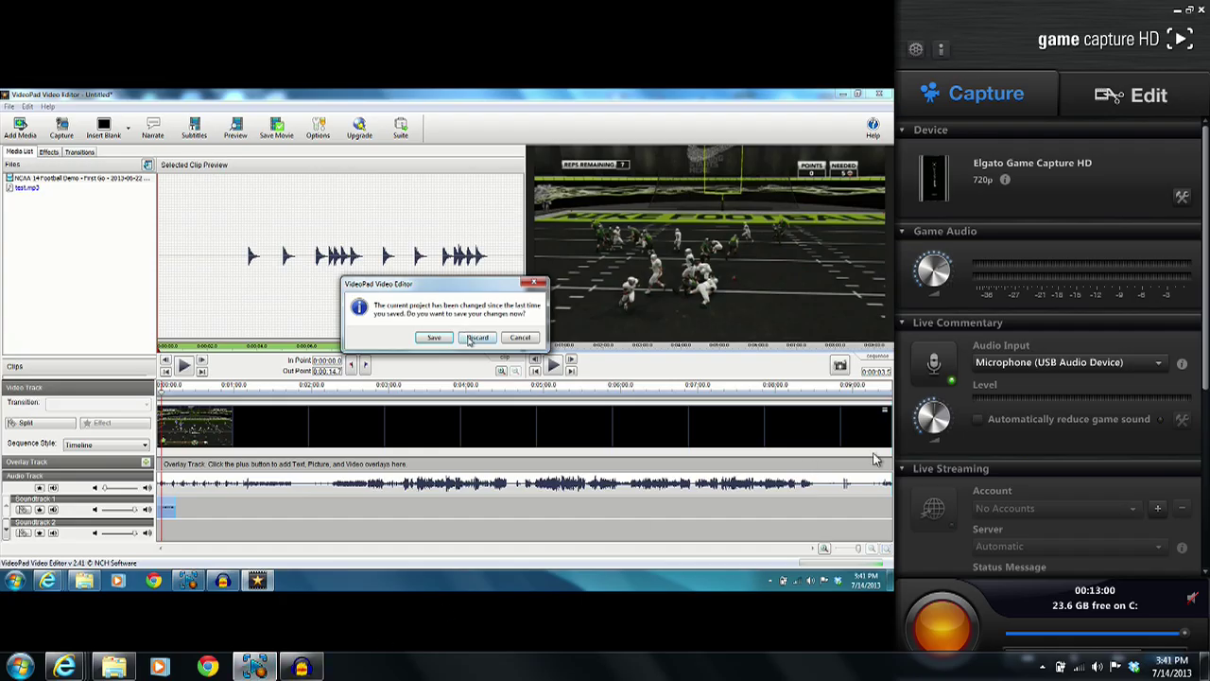
click(470, 340)
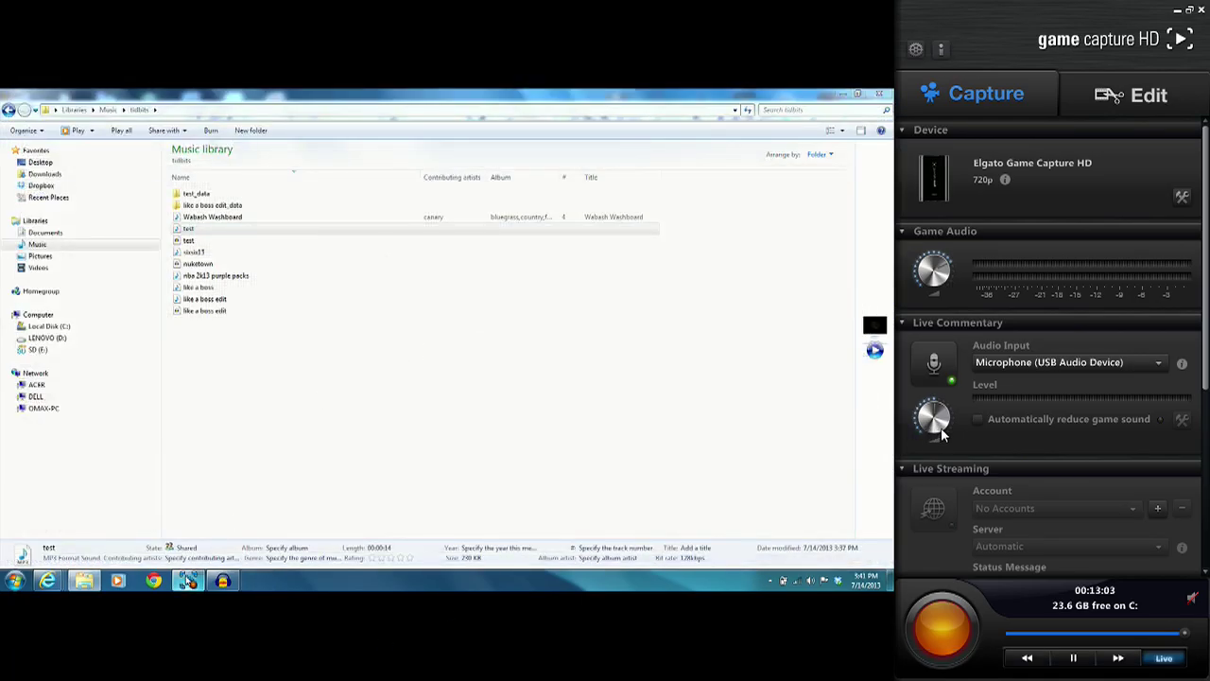
mouse_move(943, 433)
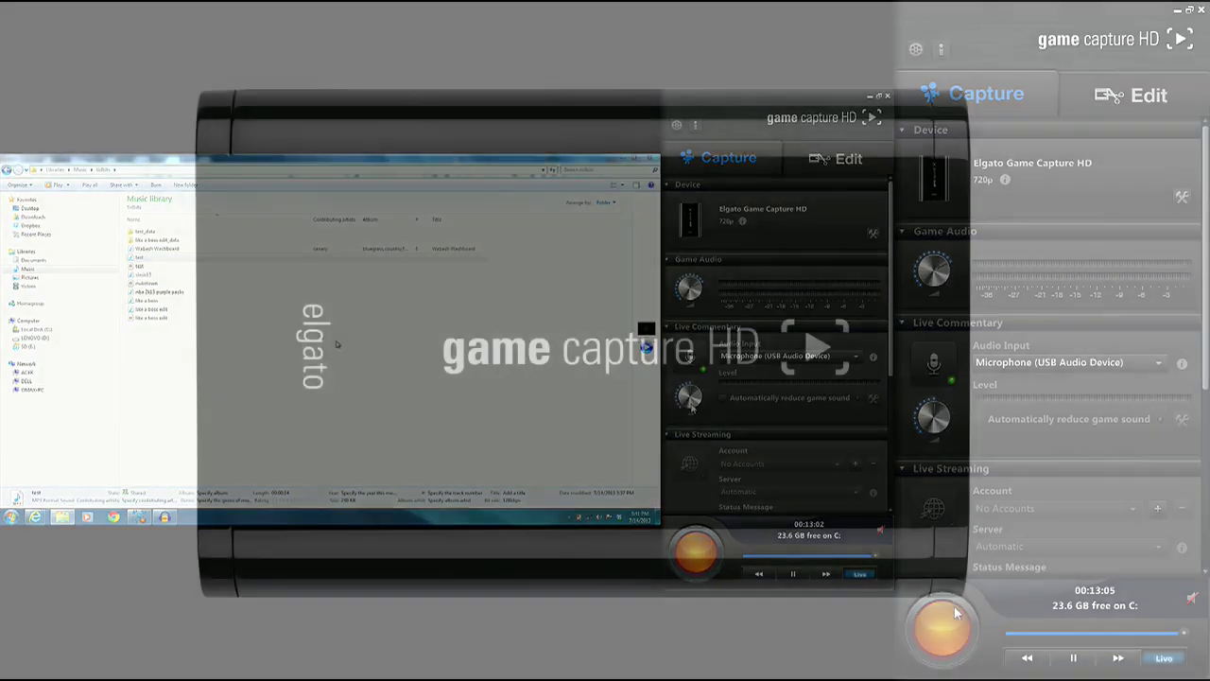